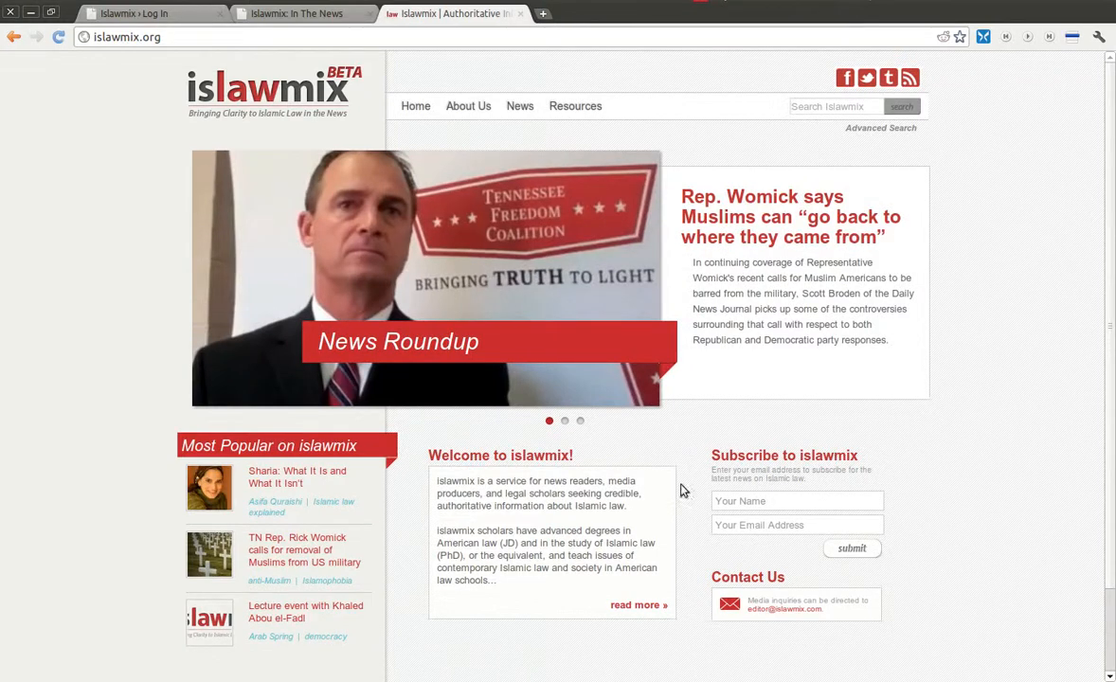
Log in to the site's admin area with the prefilled credentials and open the newsletter composer.
left_click(157, 12)
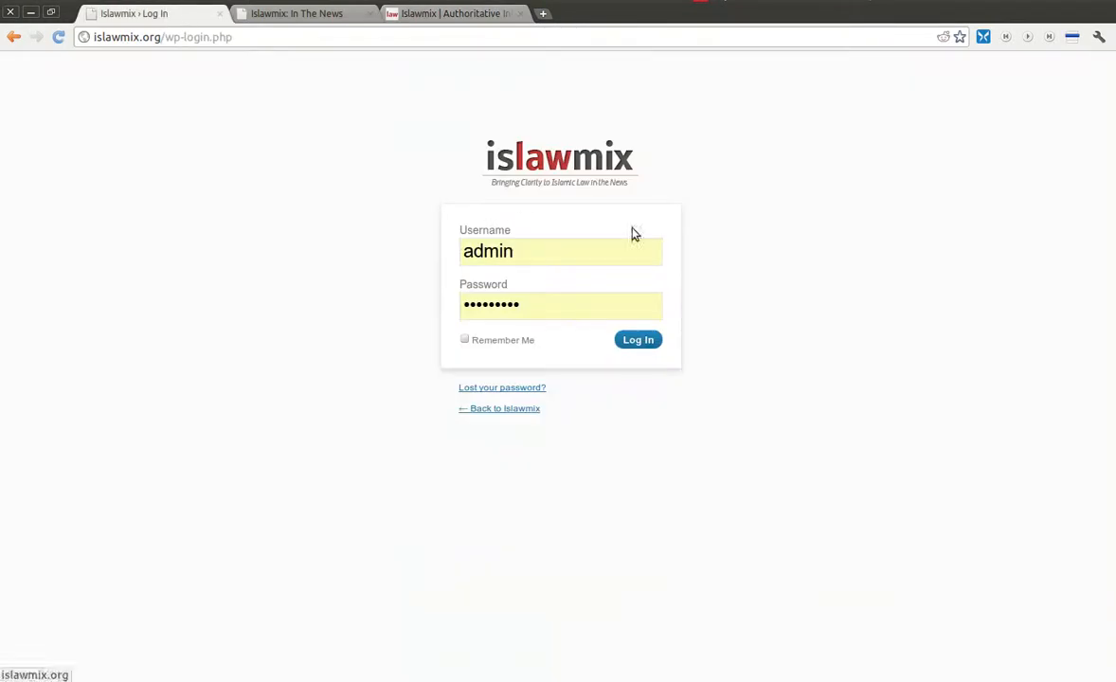
left_click(630, 342)
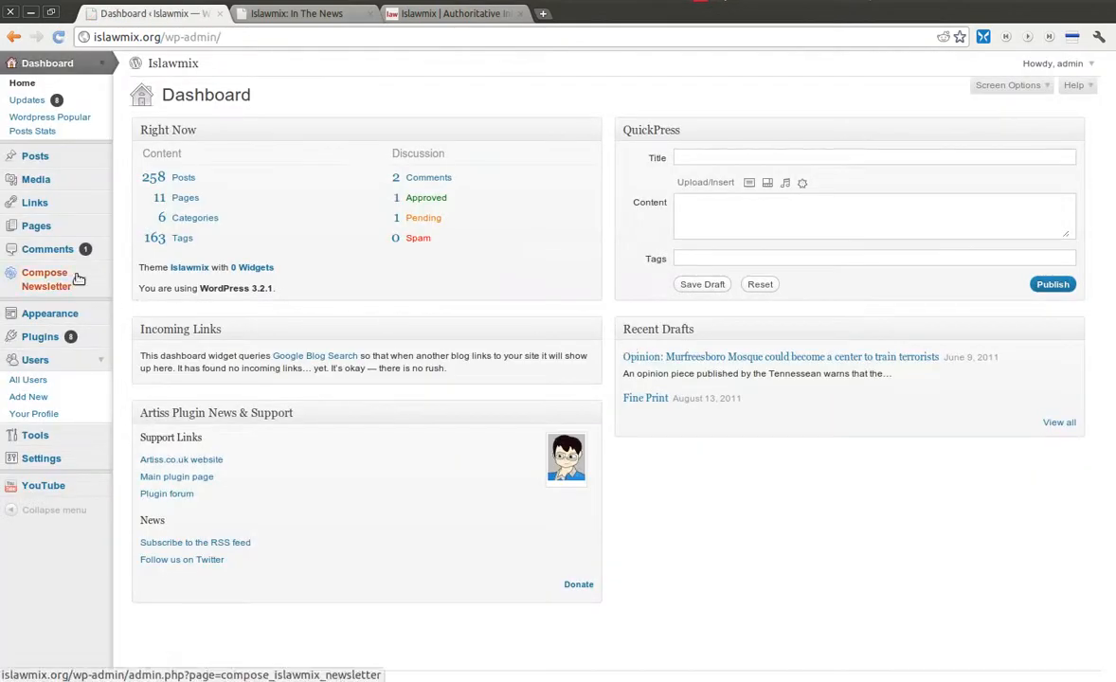
left_click(55, 281)
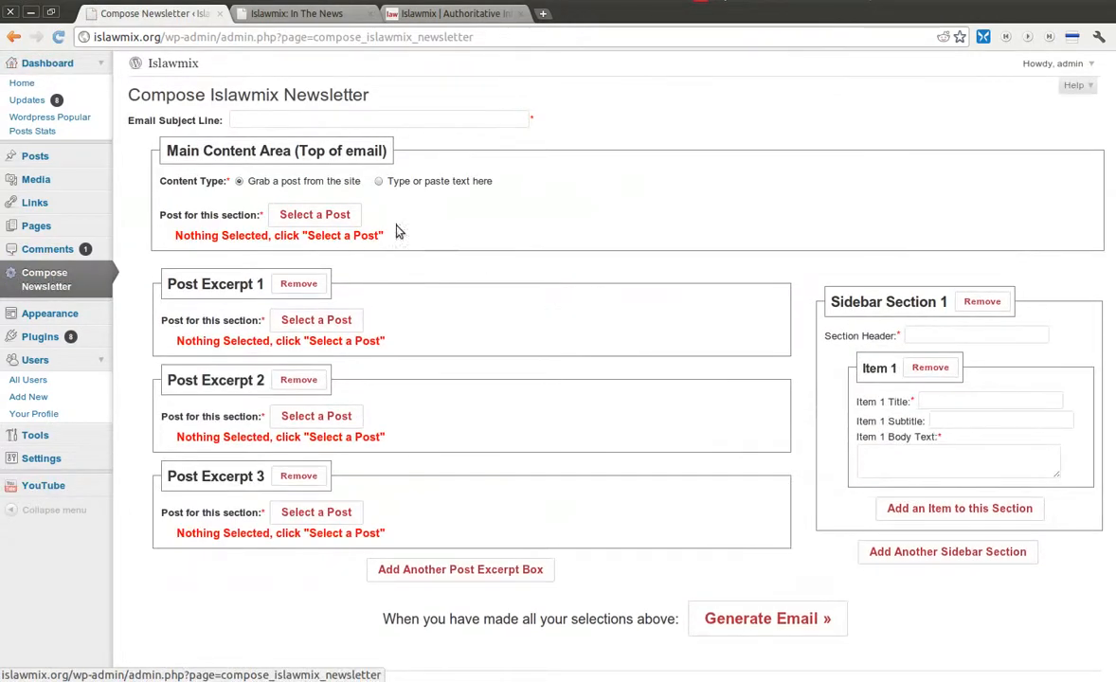
Examine the layout of the sample newsletter email and return to the compose form.
left_click(425, 15)
left_click(333, 15)
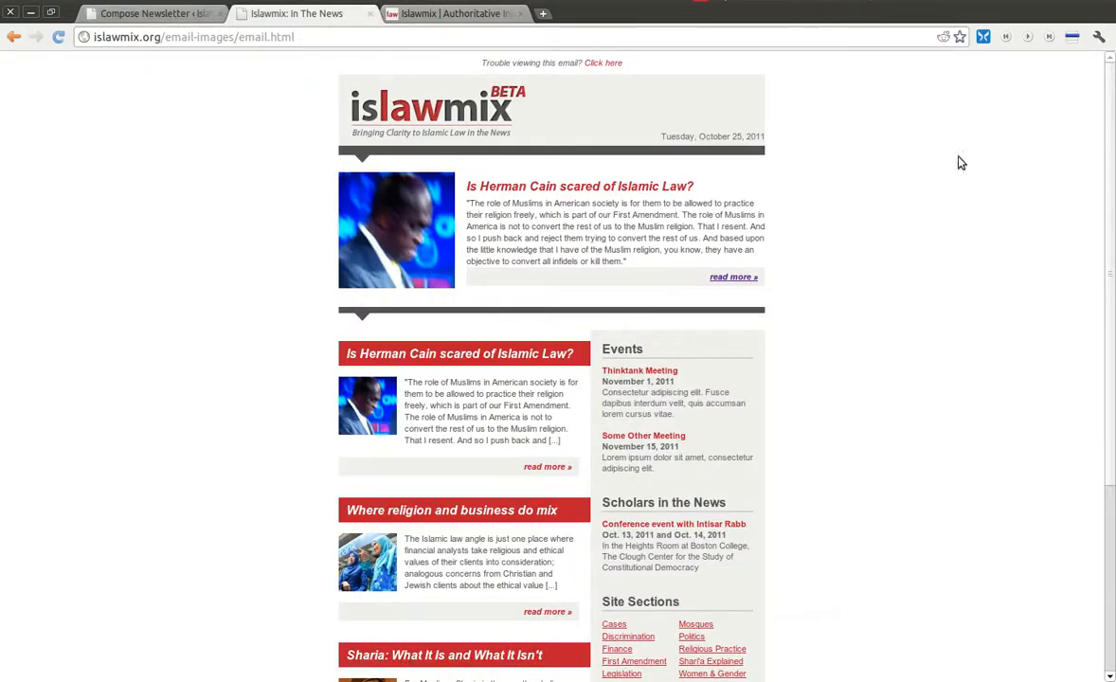
scroll(914, 178, "down", 1)
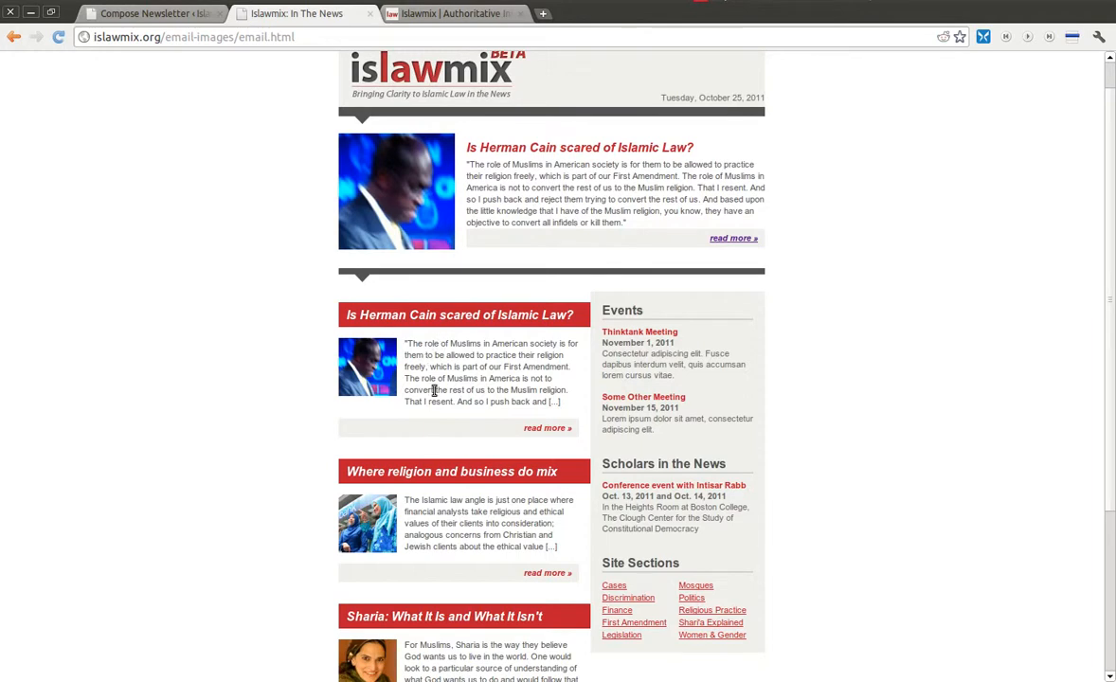
left_click(147, 9)
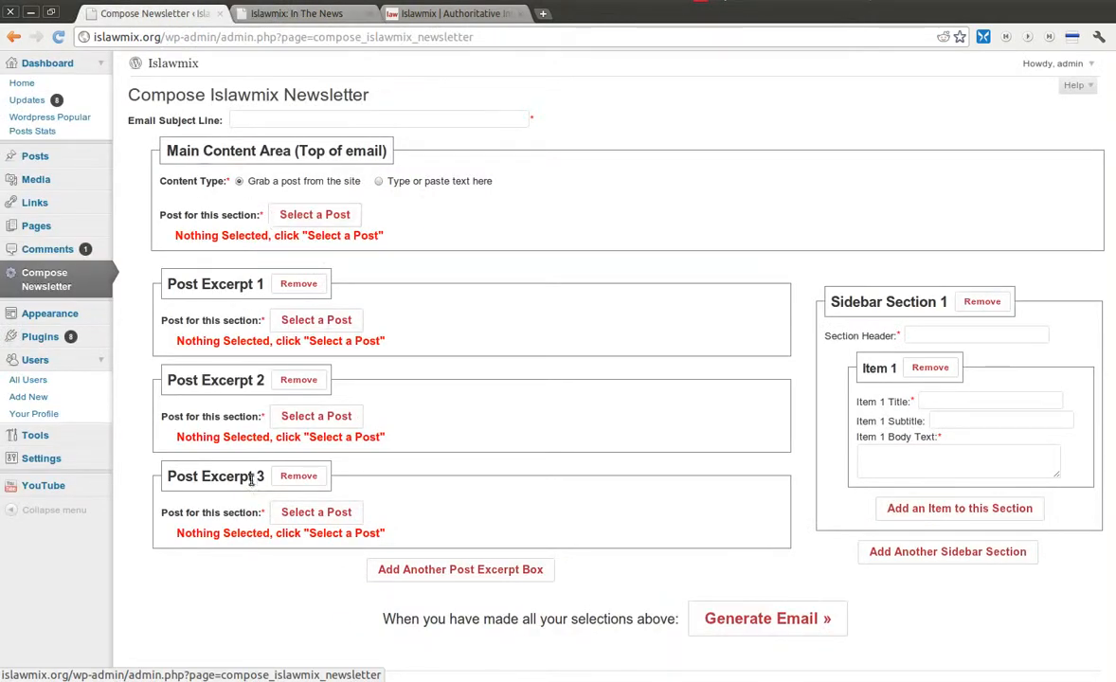
Search posts for "muslim" and choose "US Army to review headscarf policy after Muslim girl barred from parading" for the main content area.
left_click(314, 214)
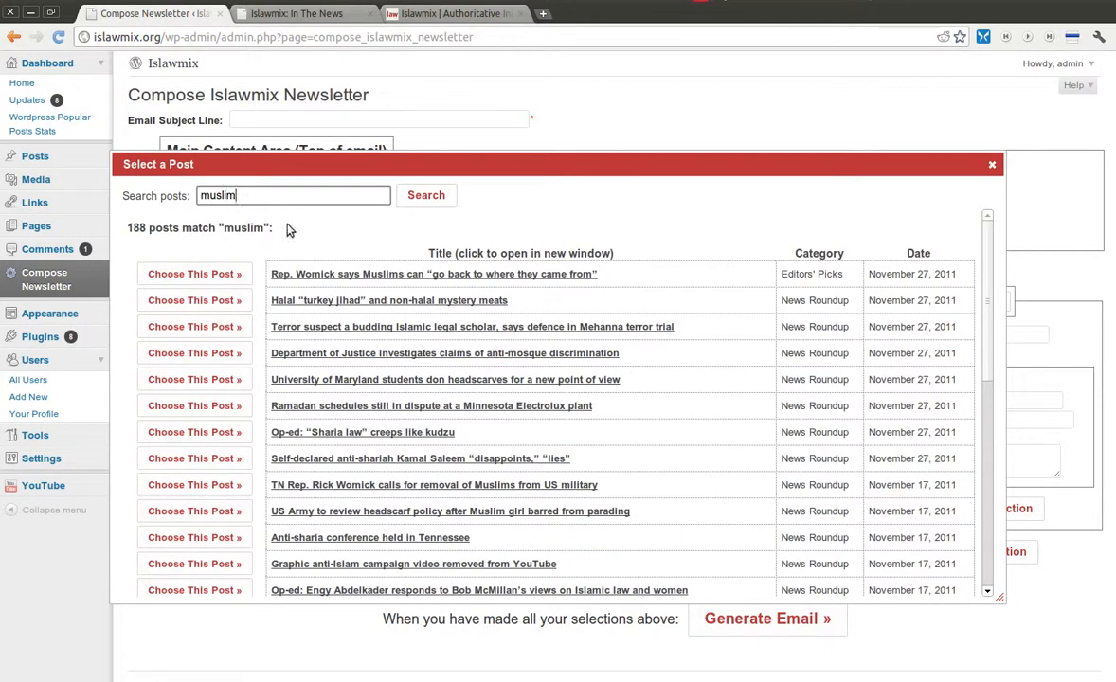
left_click(201, 513)
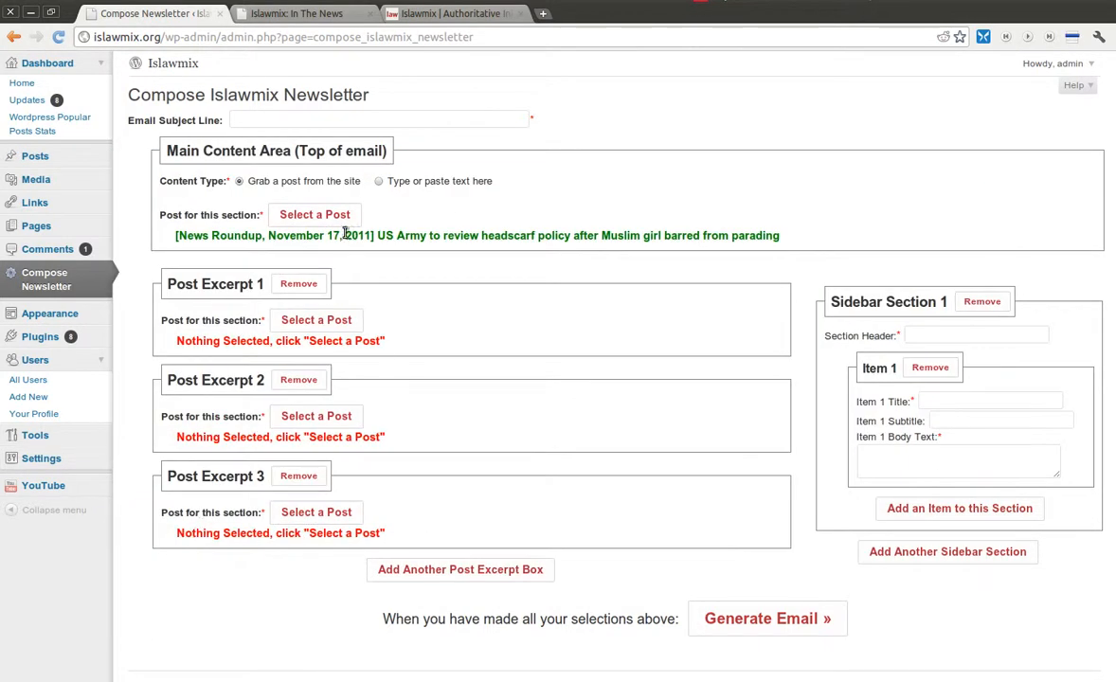
Try removing the Post Excerpt 1 box and adding another post excerpt box back to the form.
left_click(298, 285)
key("Return")
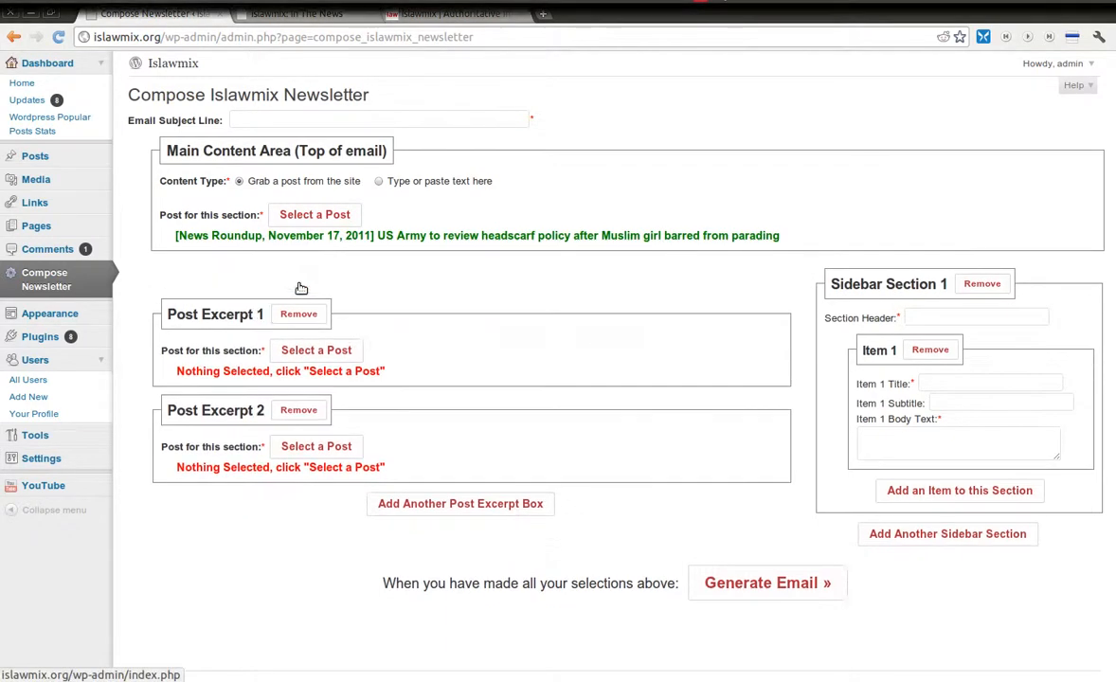
left_click(453, 505)
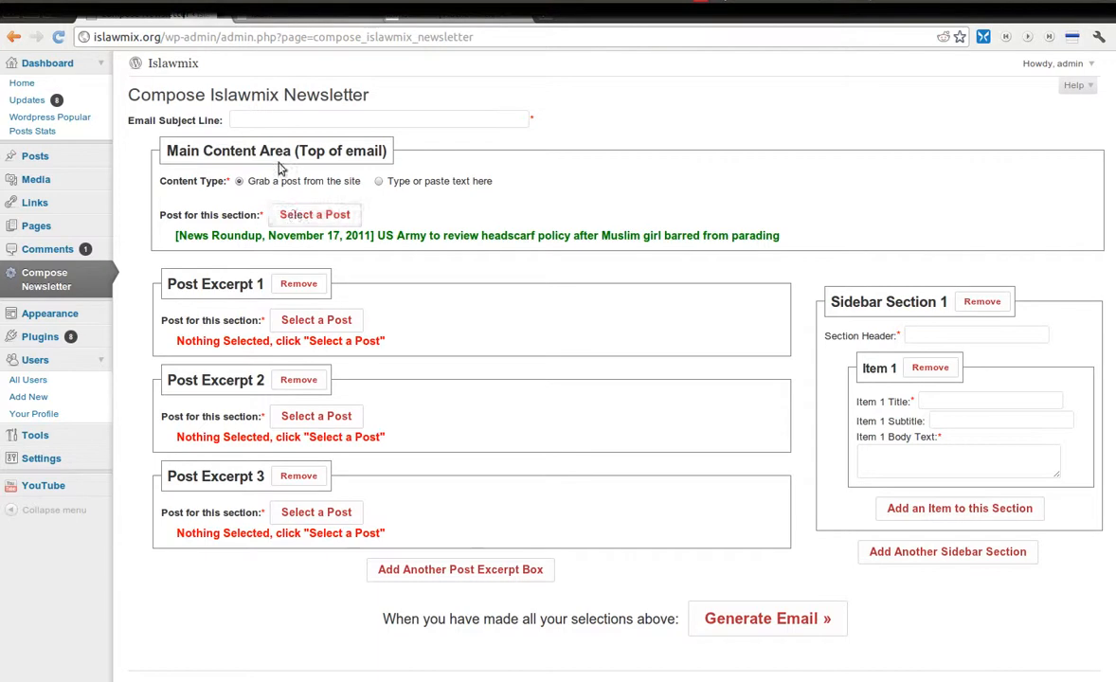
Try the typed or pasted text content type for the main area and switch back to grabbing a post from the site.
left_click(439, 183)
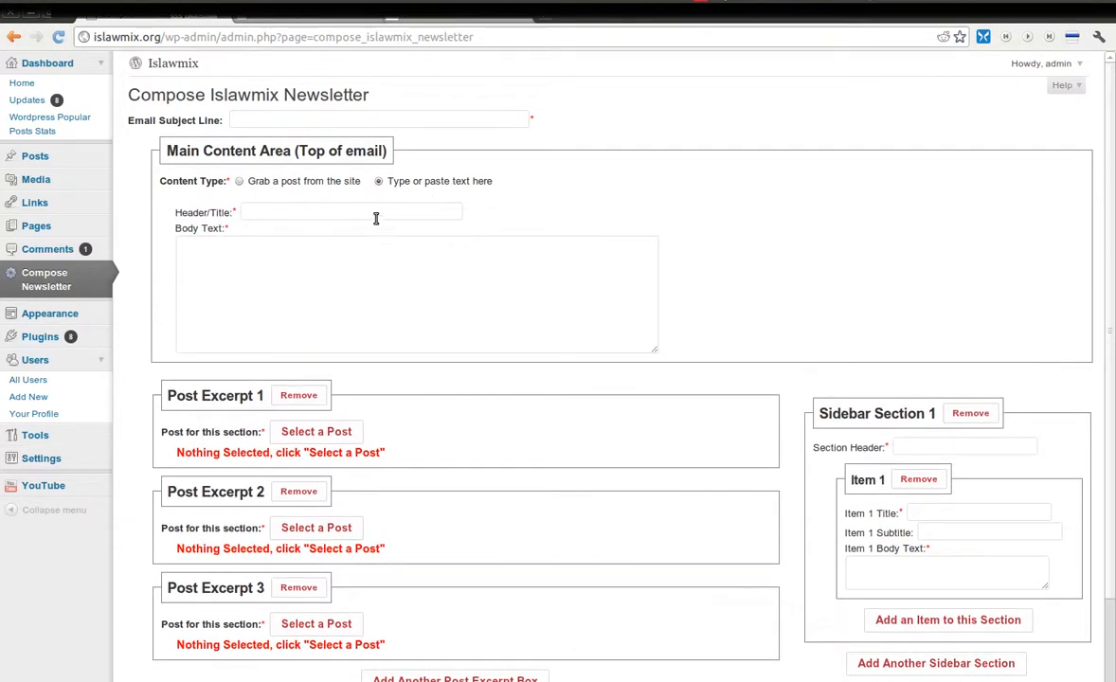
left_click(357, 215)
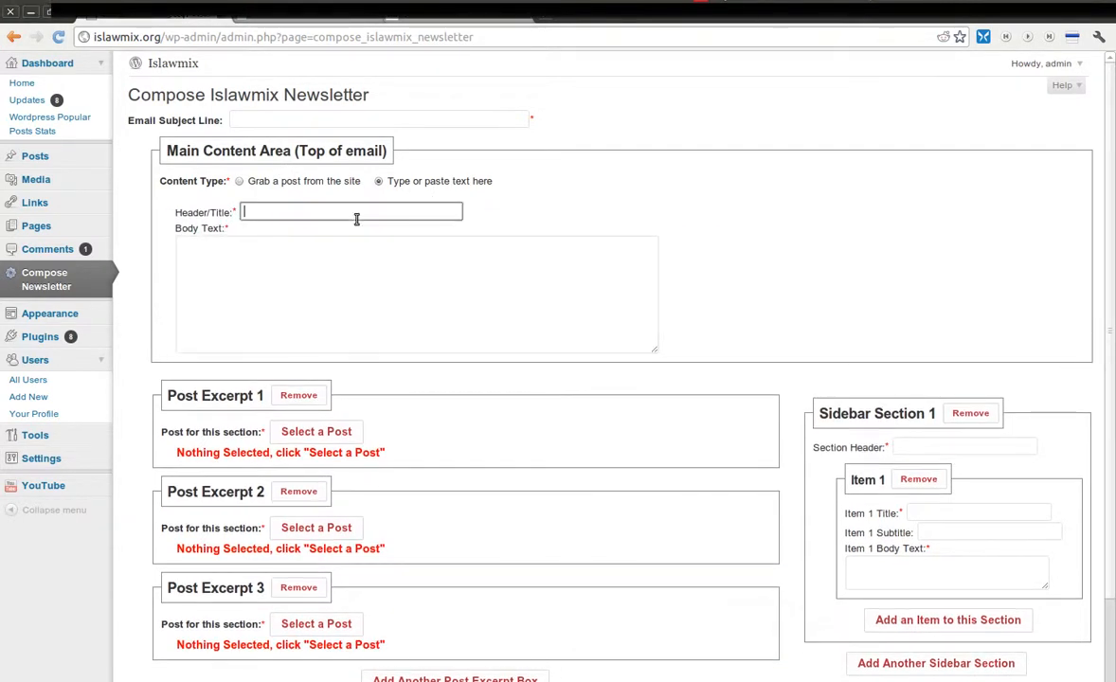
left_click(319, 239)
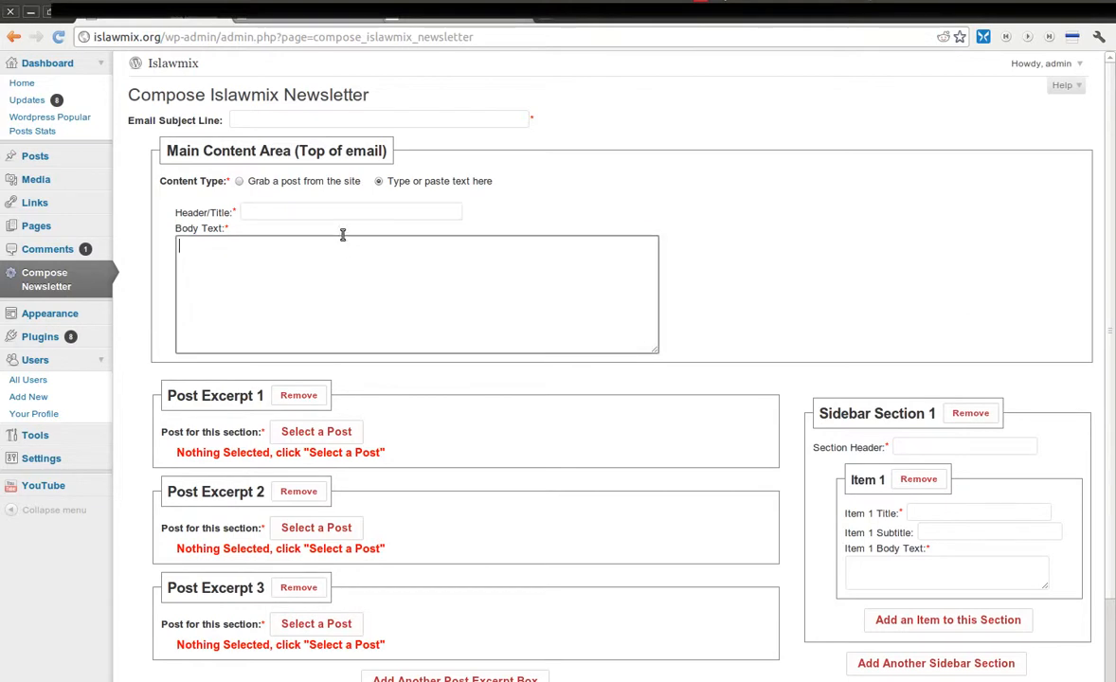
left_click(331, 189)
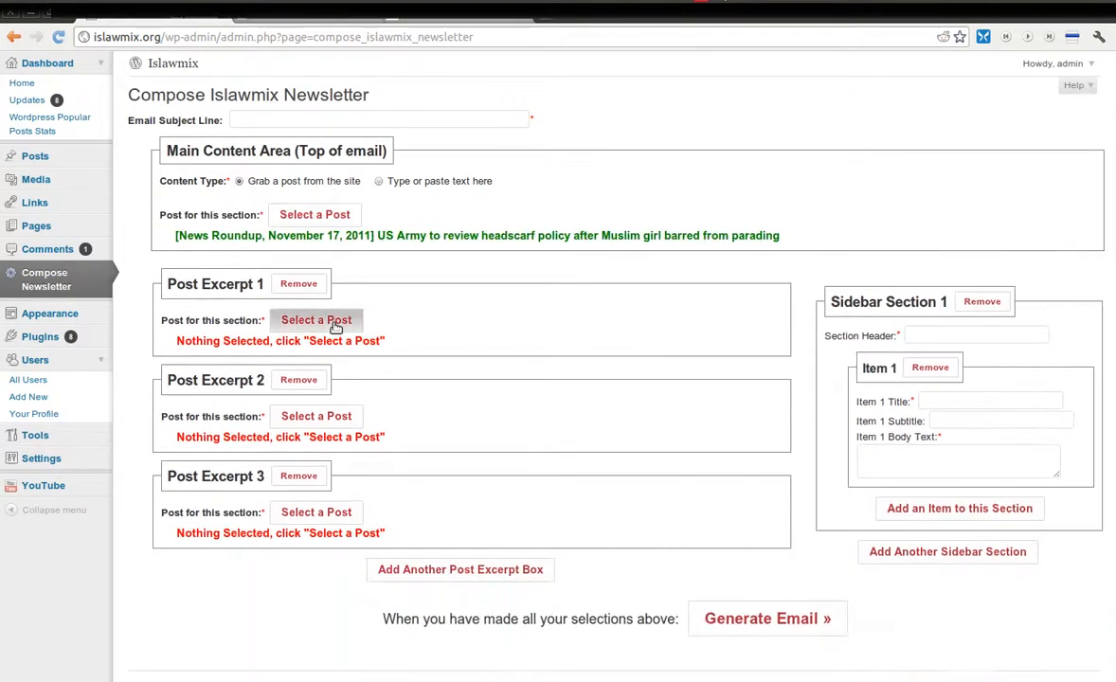
Choose 'Self-declared anti-shariah Kamal Saleem "disappoints," "lies"' for Post Excerpt 1 and 'TN Rep. Rick Womick calls for removal of Muslims from US military' for Post Excerpt 2.
left_click(315, 318)
left_click(216, 484)
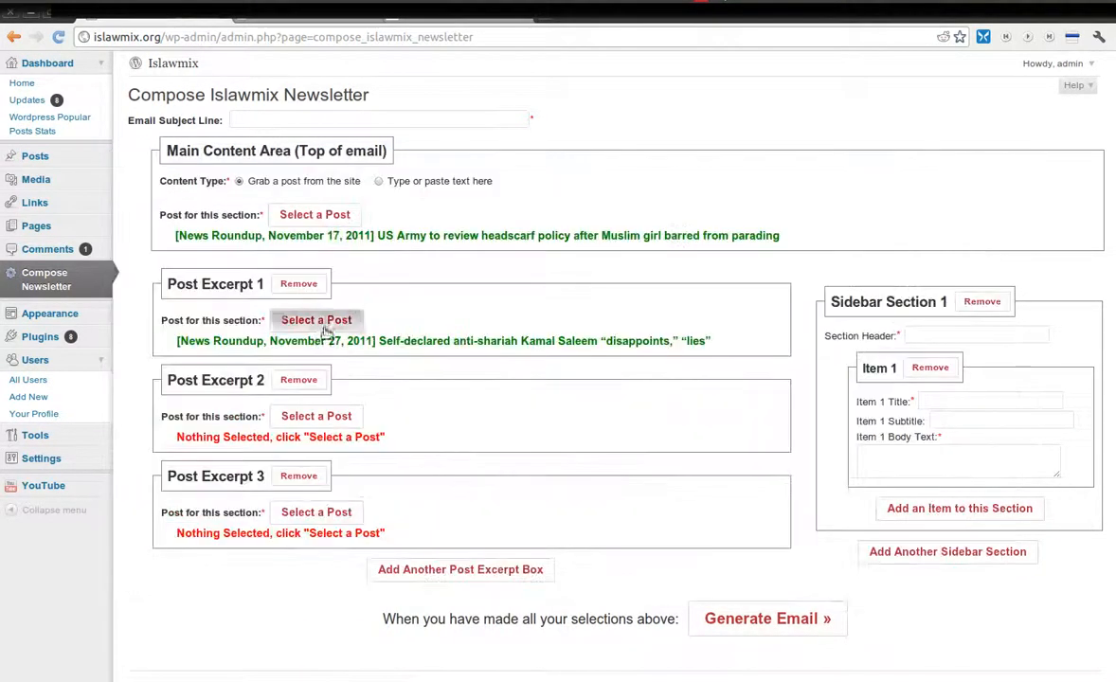
left_click(304, 417)
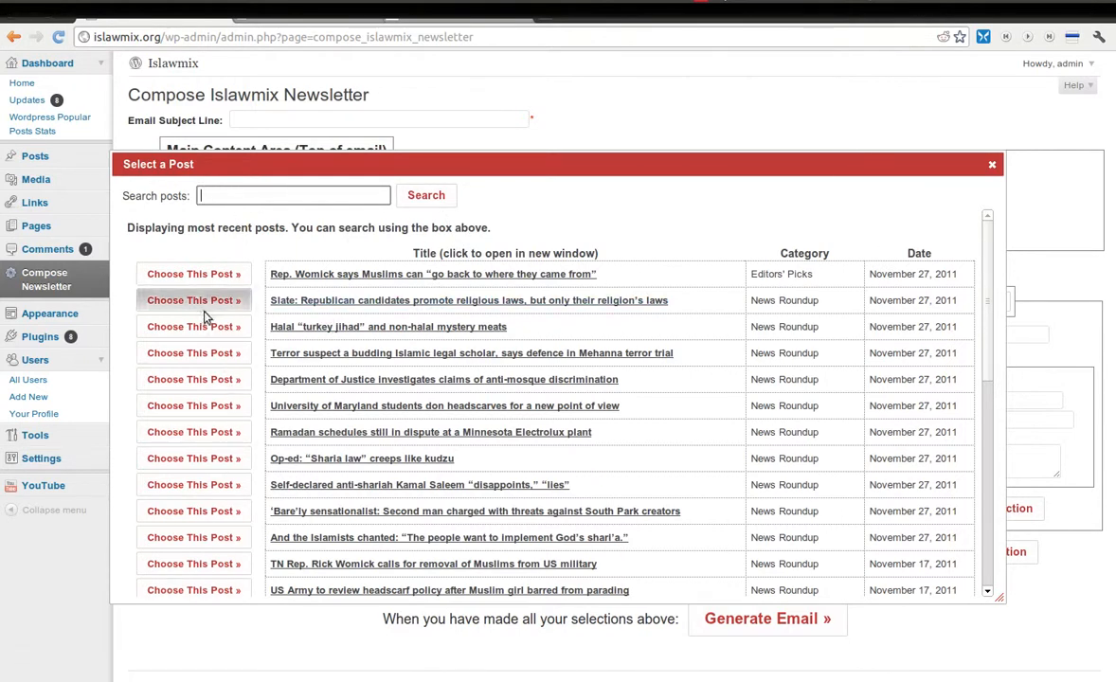
left_click(211, 564)
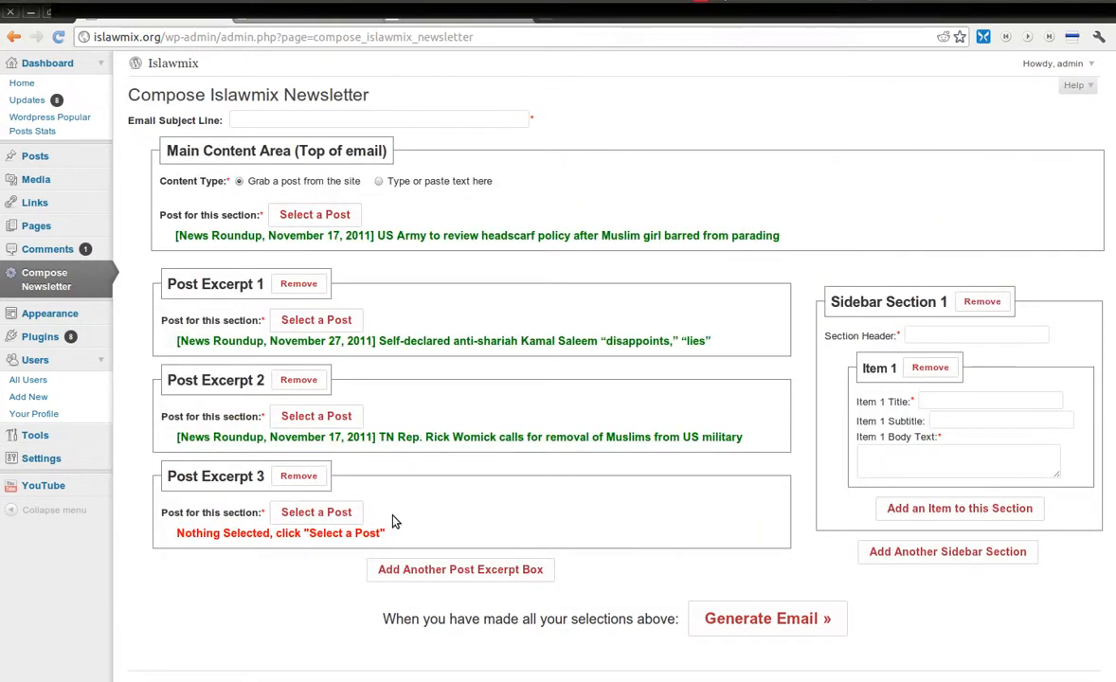
Remove the empty Post Excerpt 3 box from the newsletter and confirm the removal.
left_click(300, 478)
key("Return")
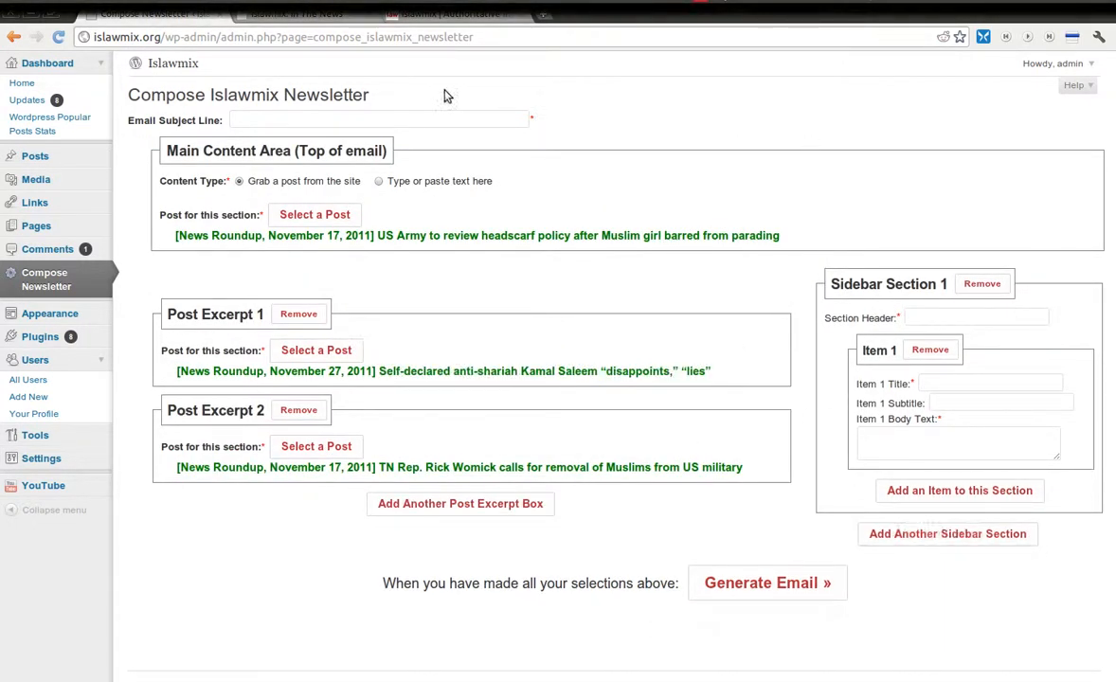
Examine the events and scholars sections in the sample newsletter's sidebar and return to the compose form.
left_click(308, 14)
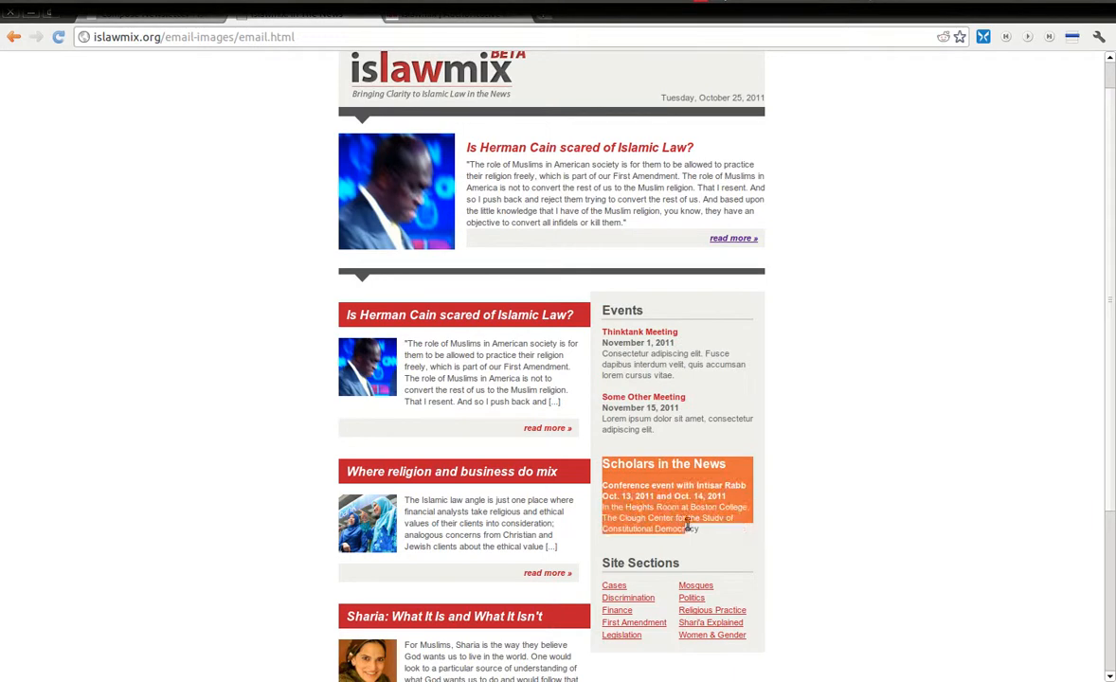
left_click_drag(637, 349, 677, 381)
left_click(671, 377)
left_click(189, 13)
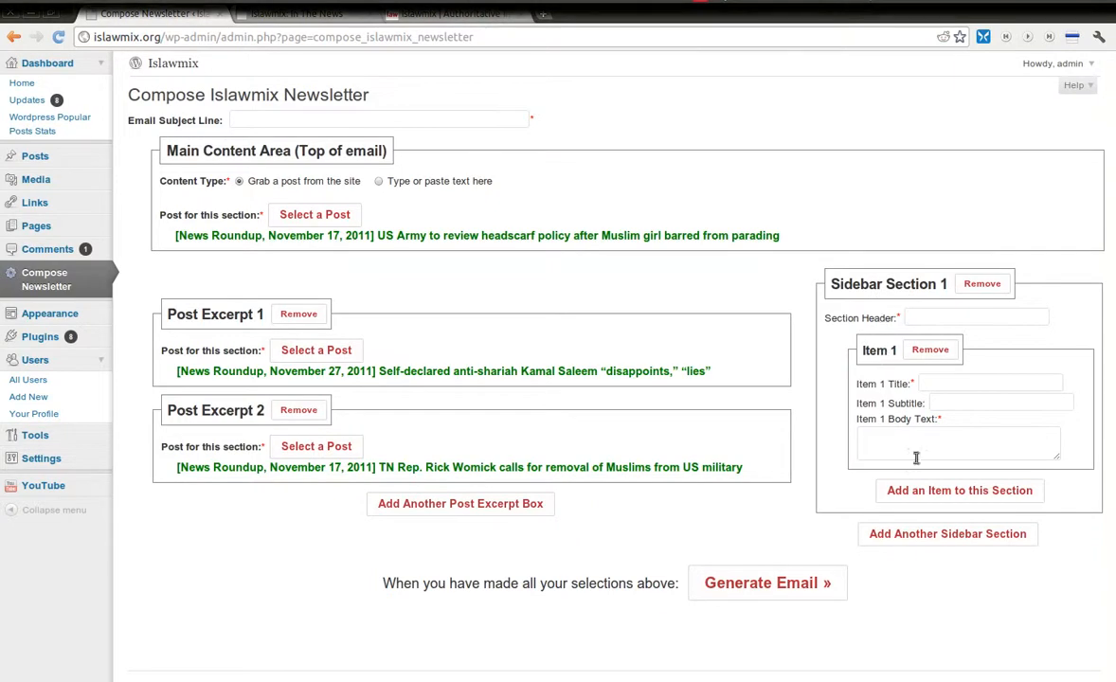
Try adding a second sidebar section and a second item in Sidebar Section 1, and remove both again.
left_click(900, 536)
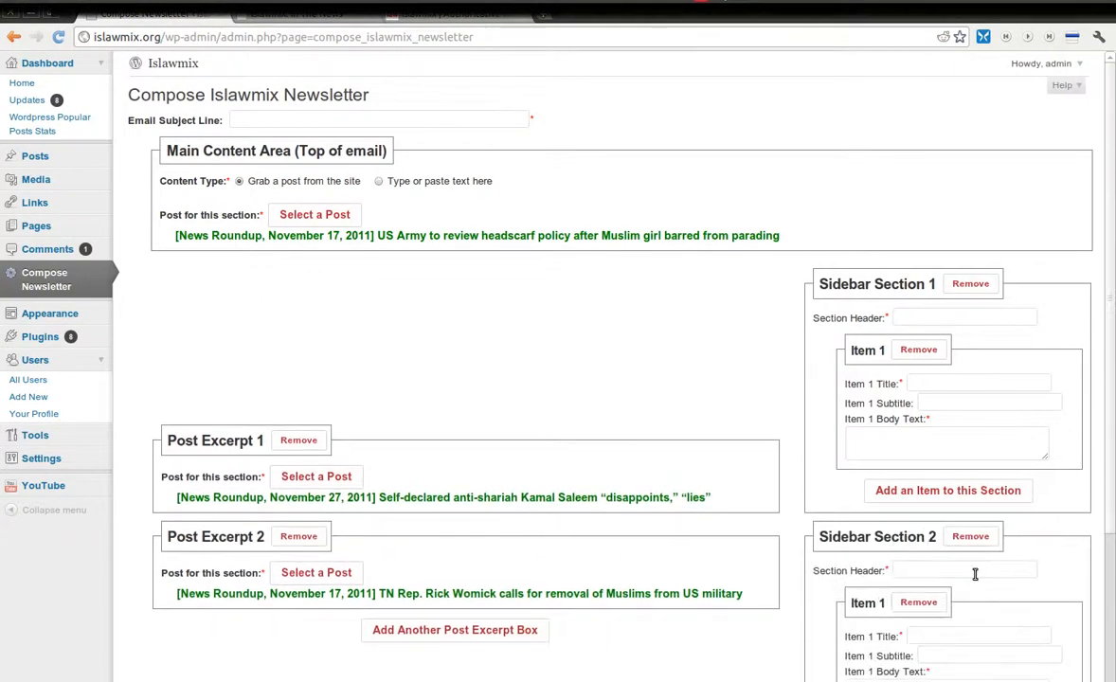
left_click(950, 491)
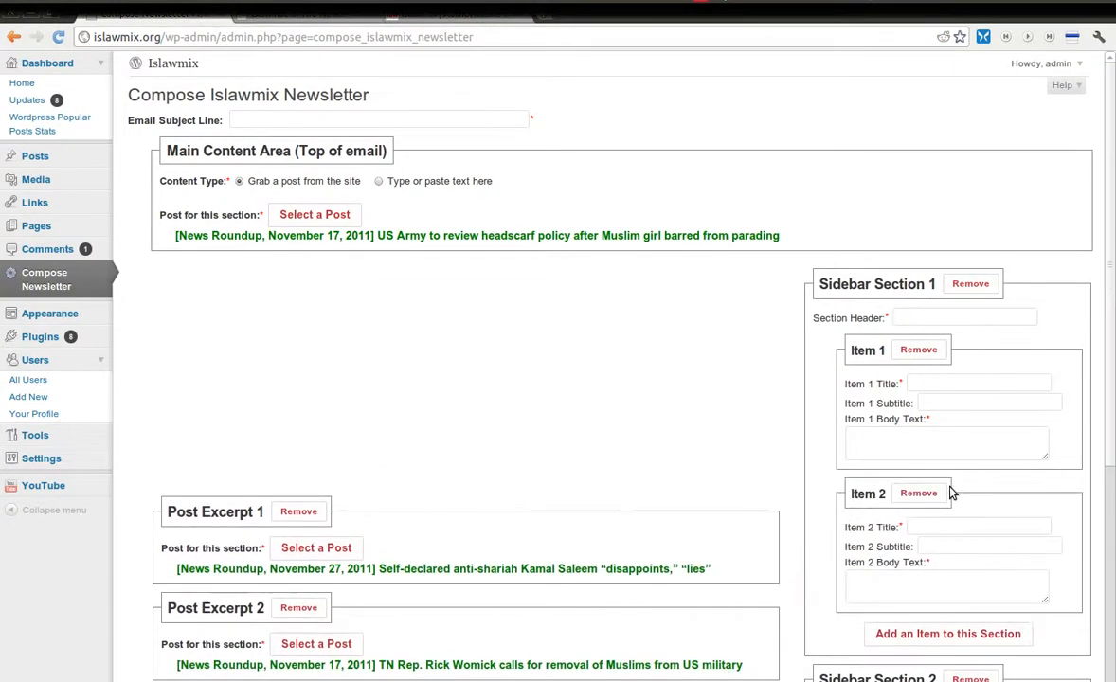
left_click(925, 495)
key("Return")
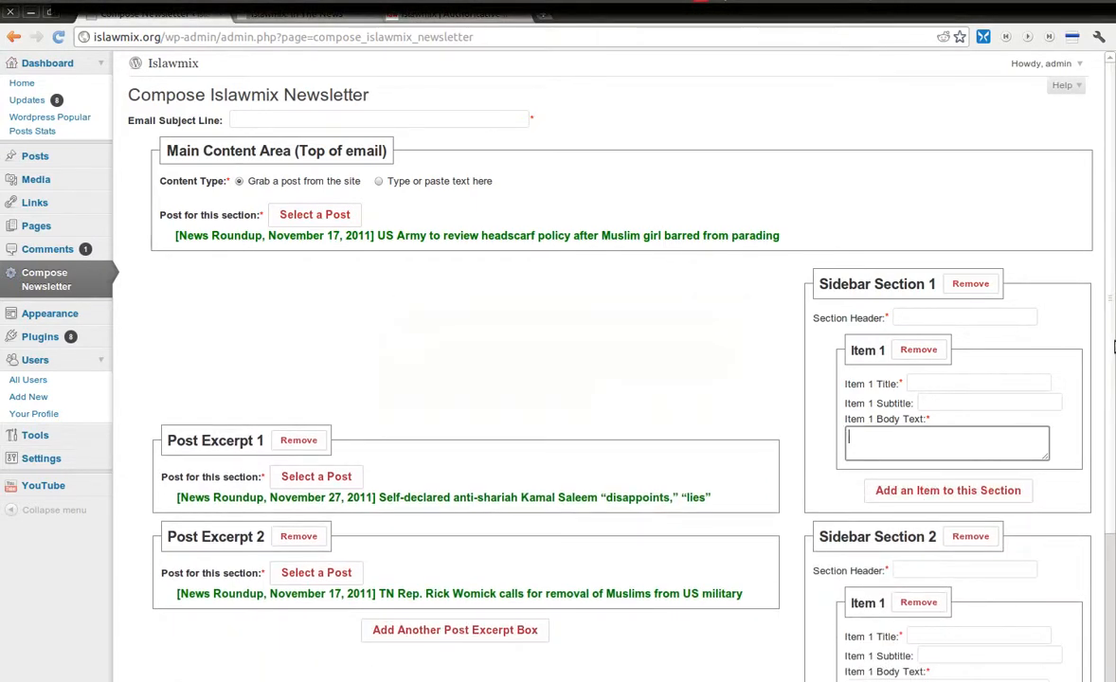
scroll(992, 468, "down", 5)
left_click(971, 322)
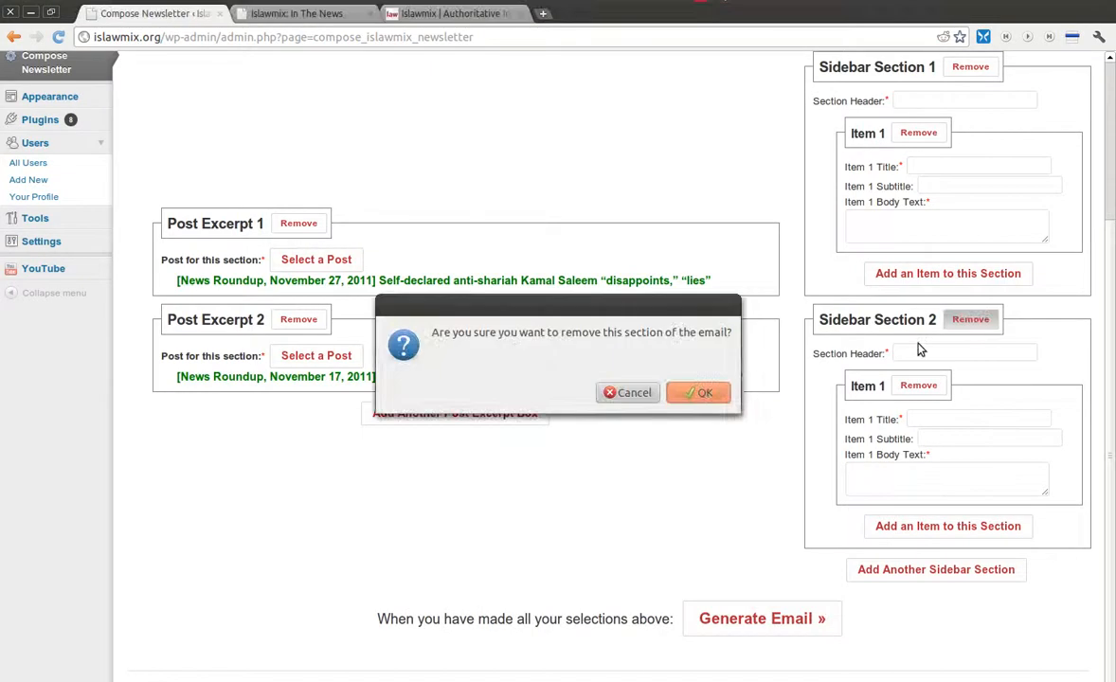
key("Return")
Fill in Sidebar Section 1 with header "aienawefaew", item title "weifwgwae", subtitle "wrgiwer" and body text "wrgiubewrgiser".
left_click(929, 316)
type("aienawefaew")
key("Tab")
key("Tab")
type("weifwgwae")
key("Tab")
type("wrgiwer")
key("Tab")
type("wrgiubewr")
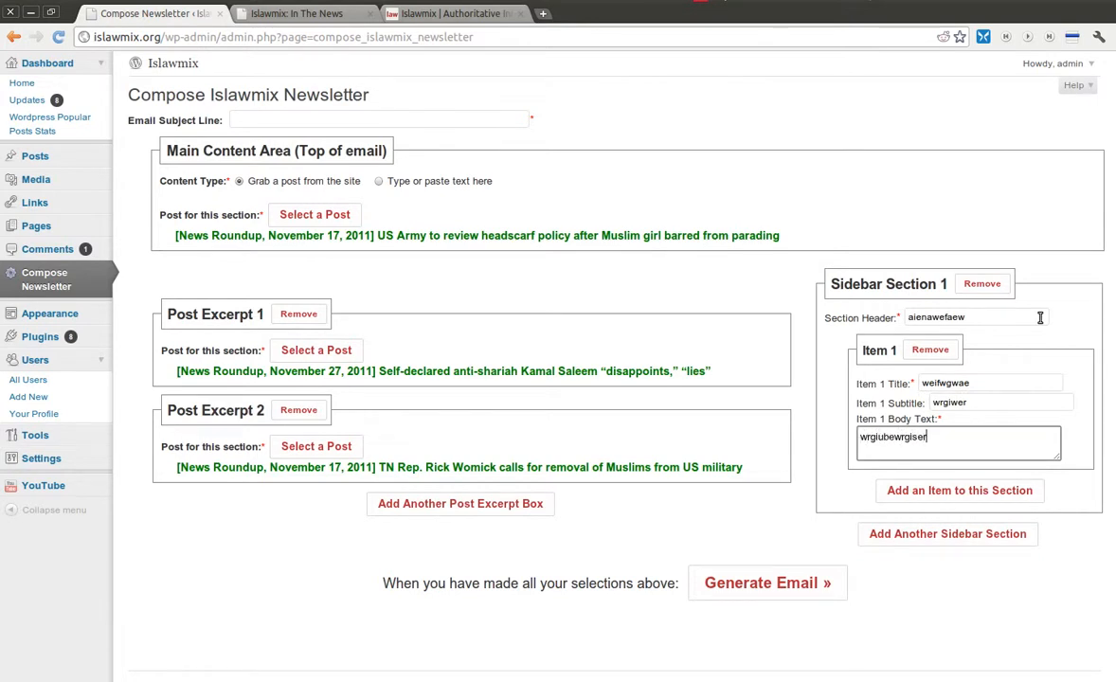
Check the sample newsletter's sidebar once more against the filled-in compose form.
left_click(324, 17)
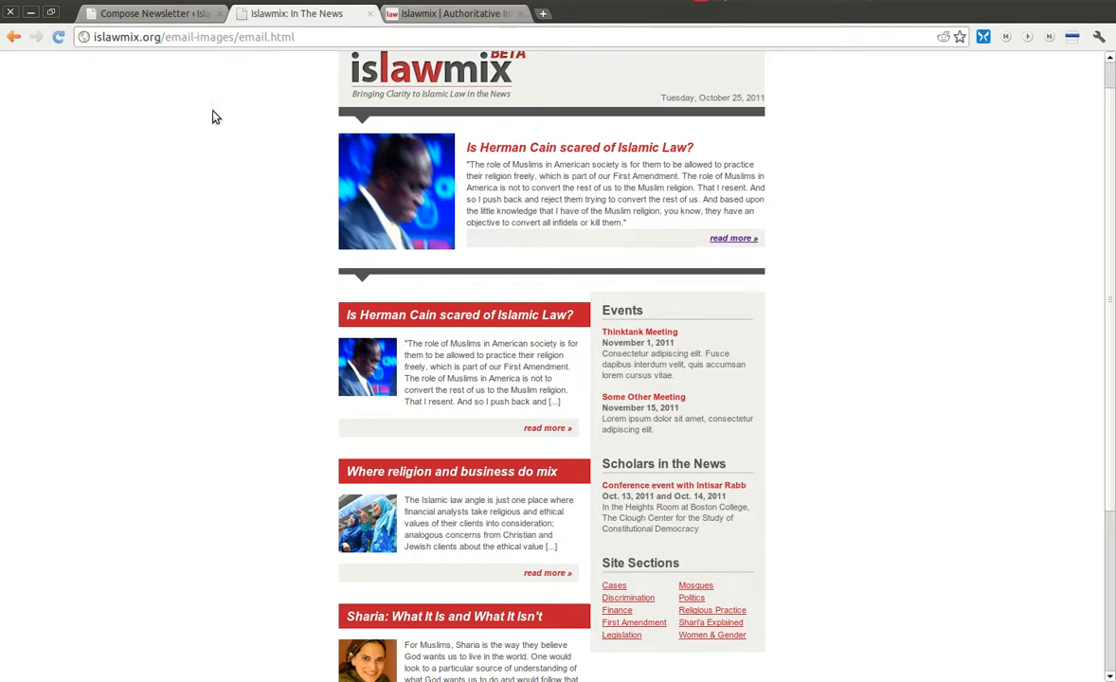
left_click(152, 14)
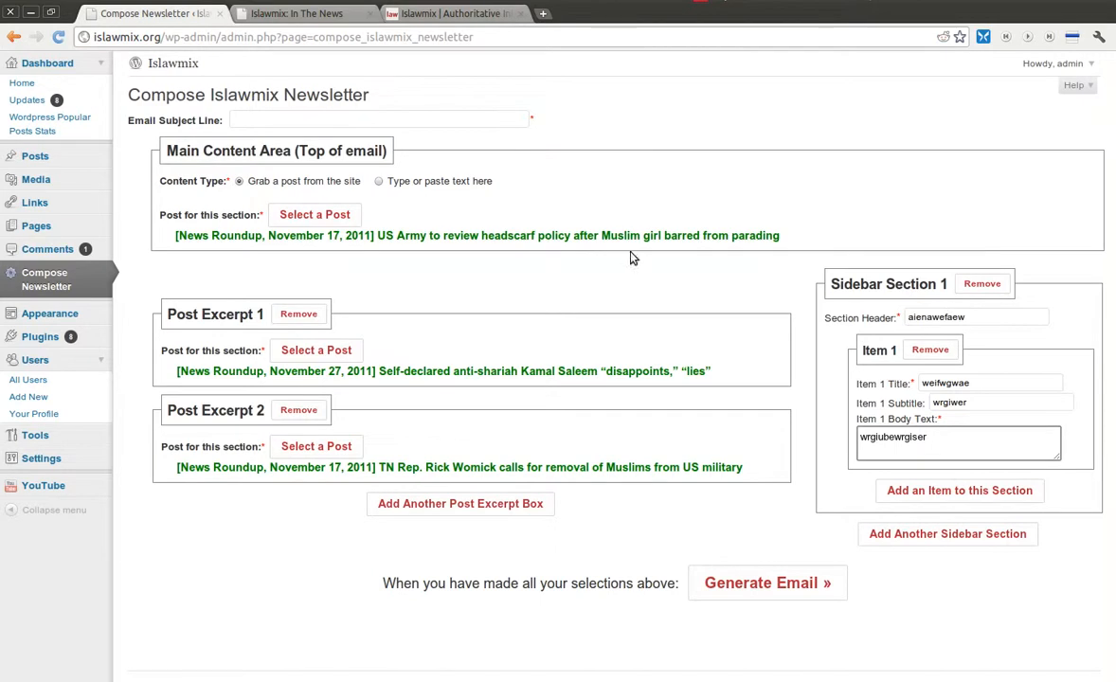
Set the email subject line to "Subject Goes Here".
left_click(264, 114)
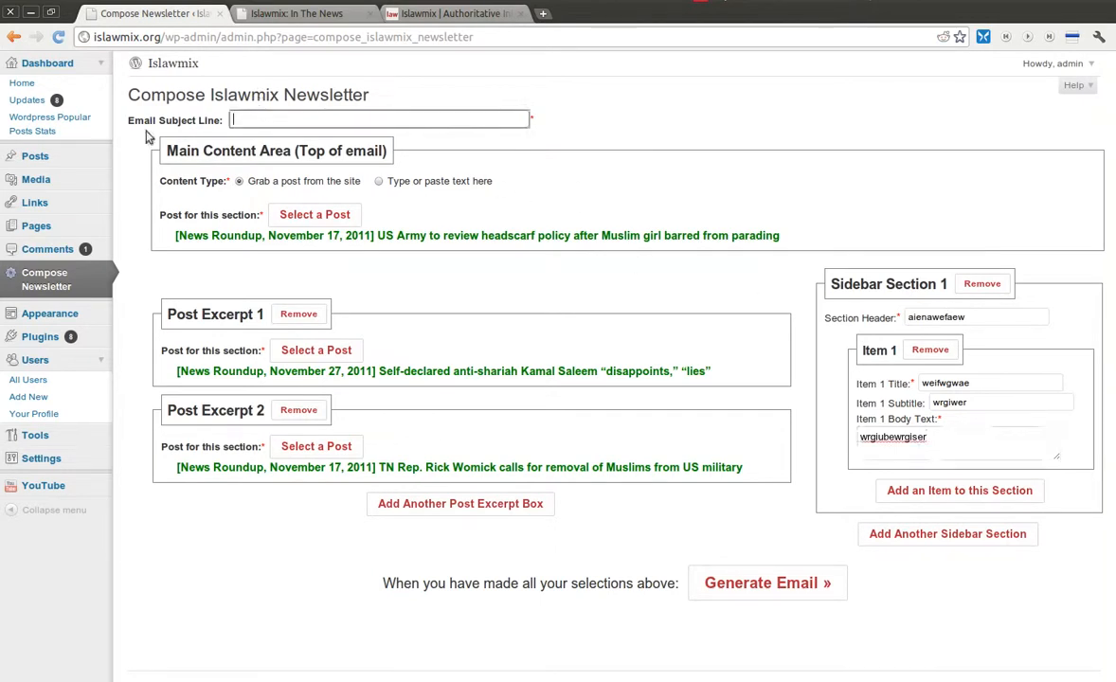
left_click(309, 119)
left_click(427, 87)
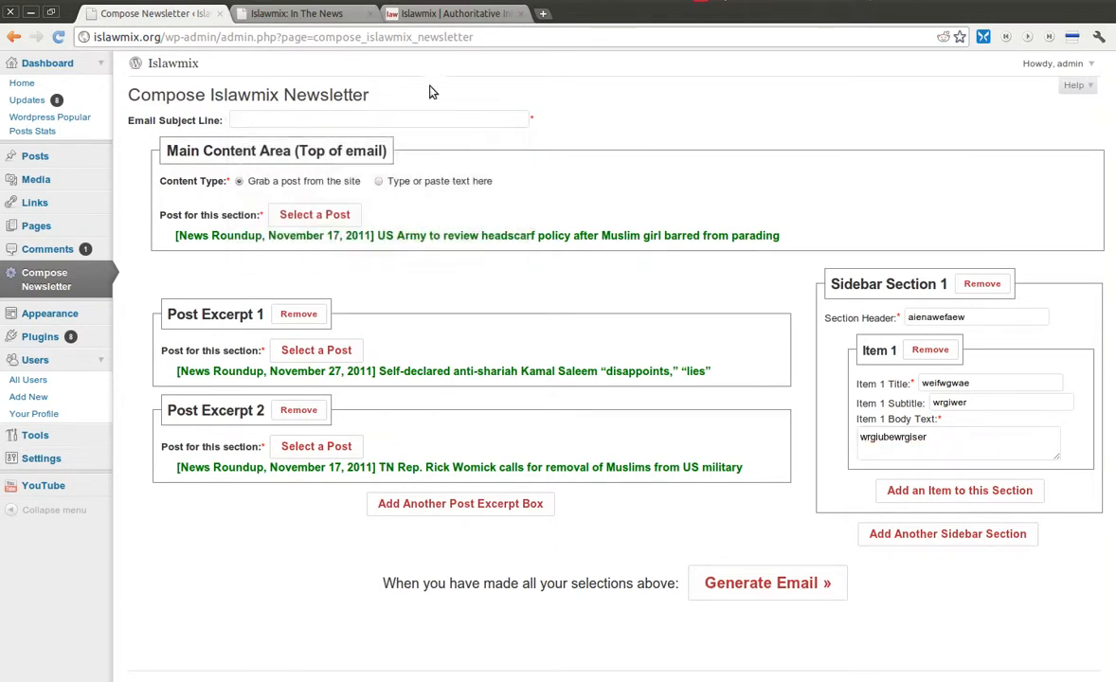
left_click(430, 118)
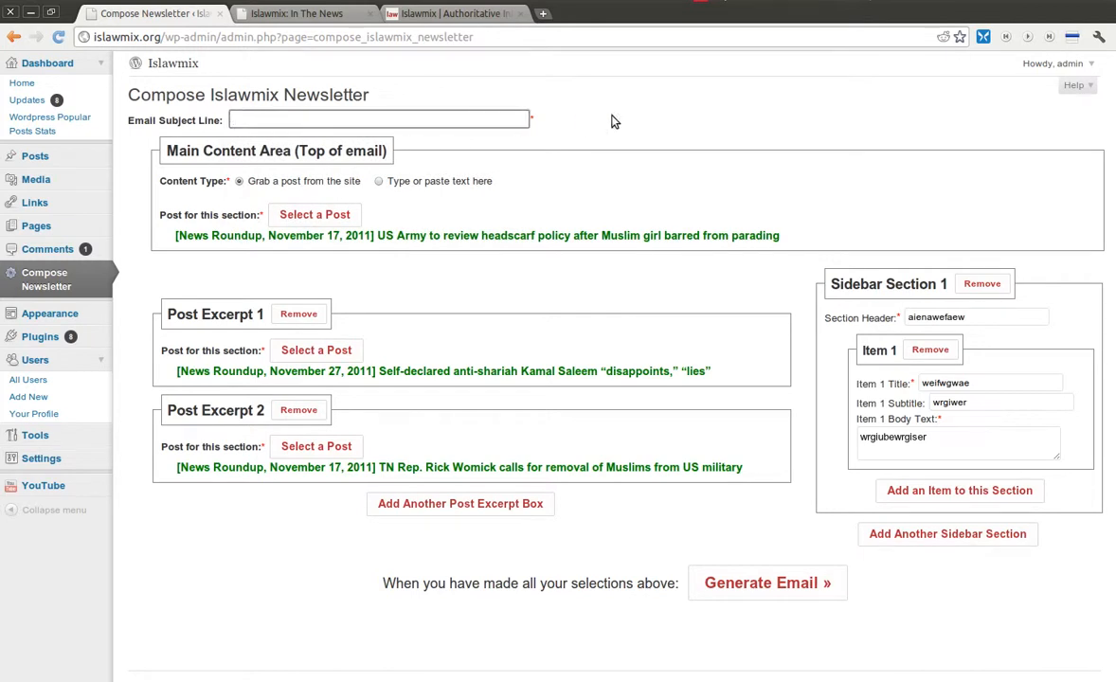
type("Subject")
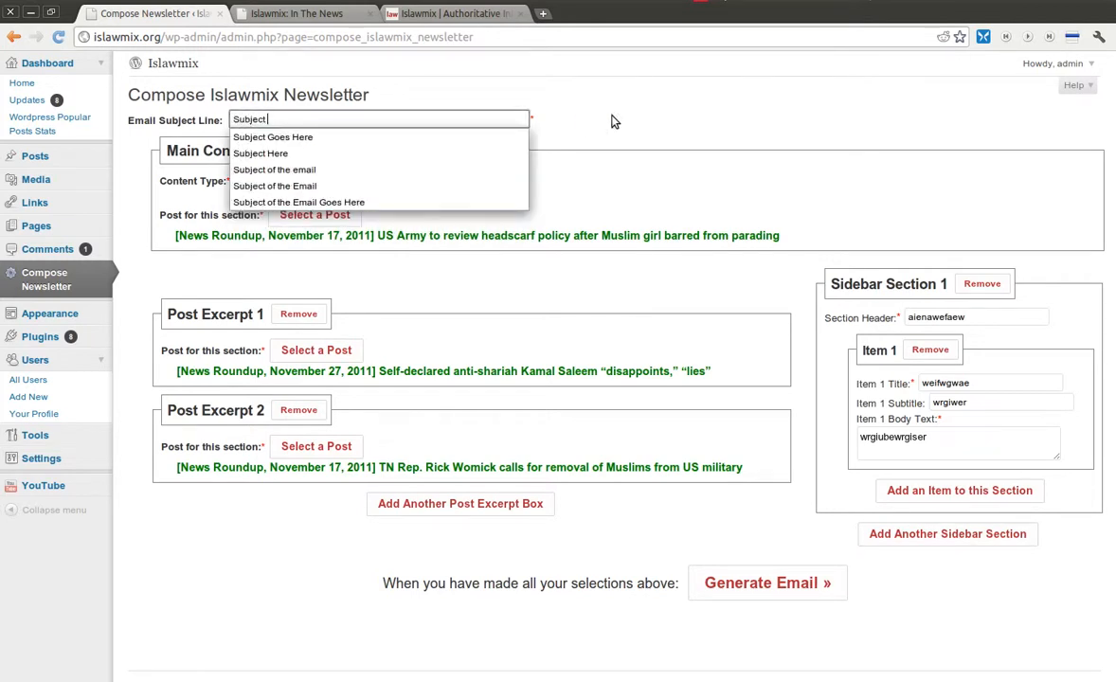
type(" Goes Here")
left_click(615, 121)
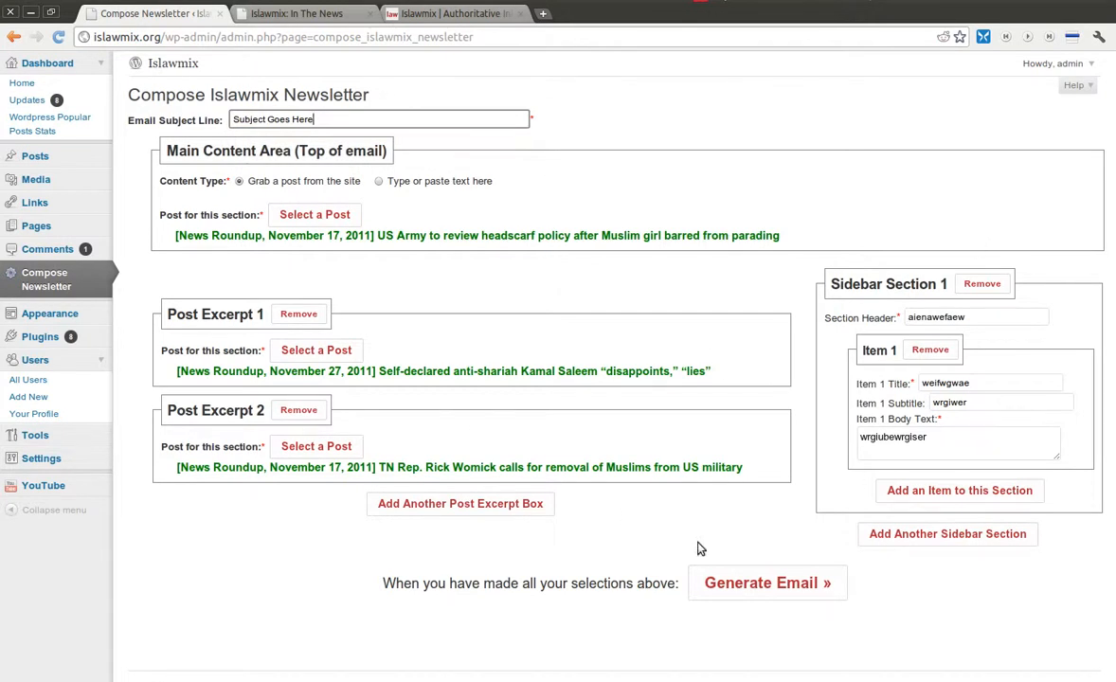
Generate the newsletter email and review its preview from the header down to the last excerpt.
left_click(775, 585)
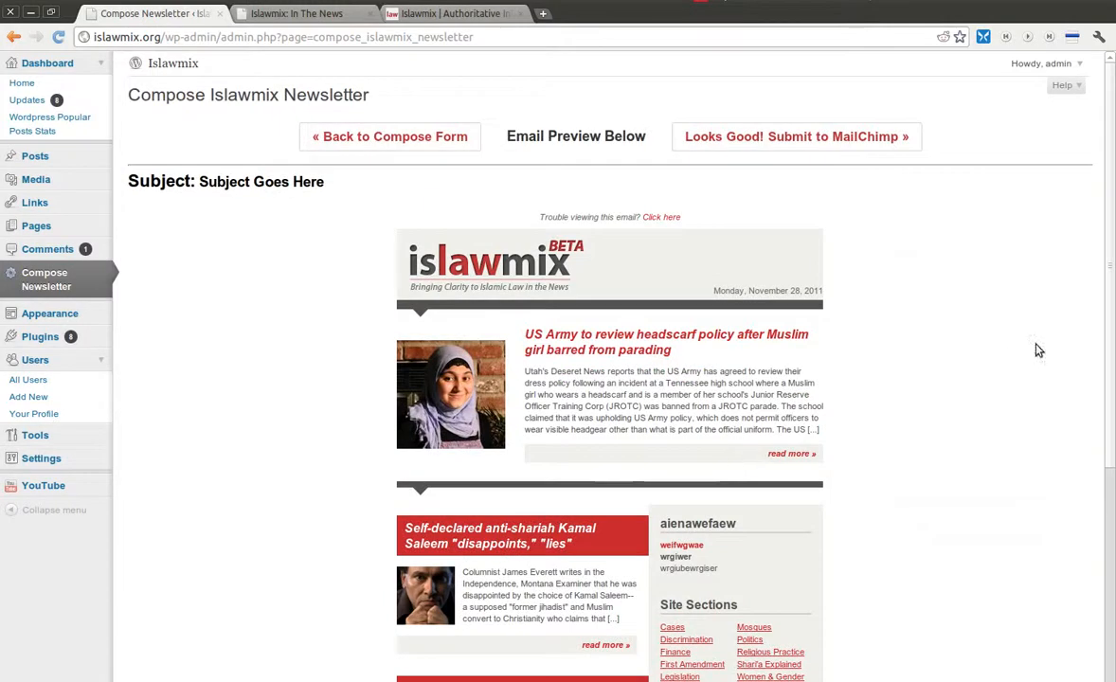
scroll(738, 229, "down", 2)
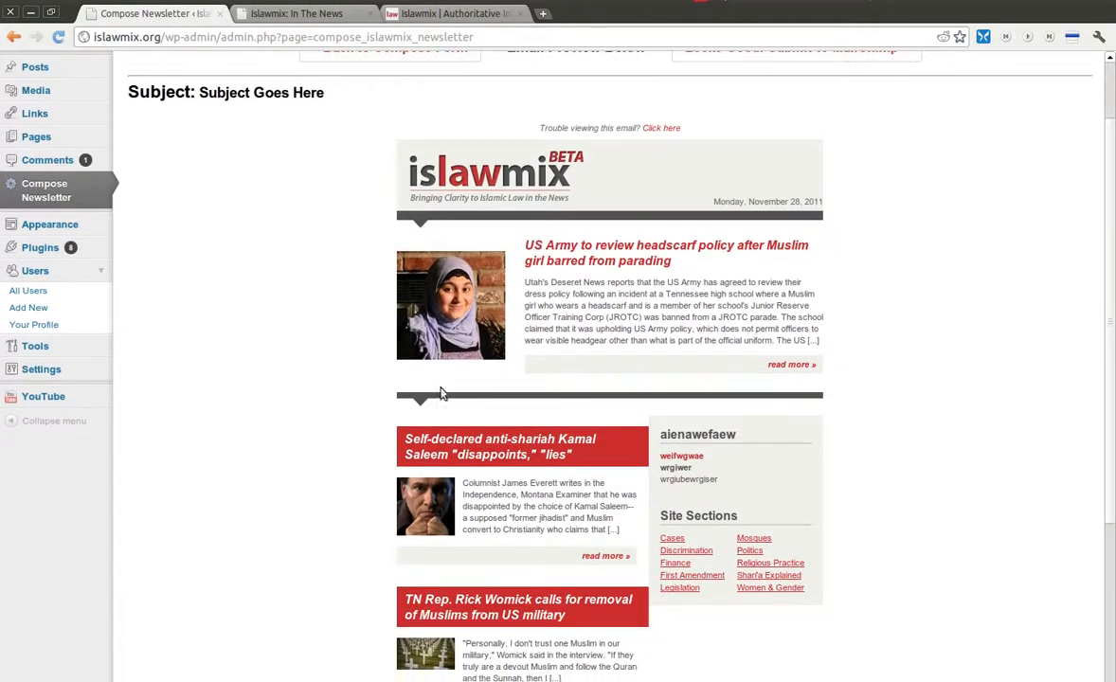
scroll(1026, 284, "down", 5)
left_click_drag(1114, 378, 1112, 185)
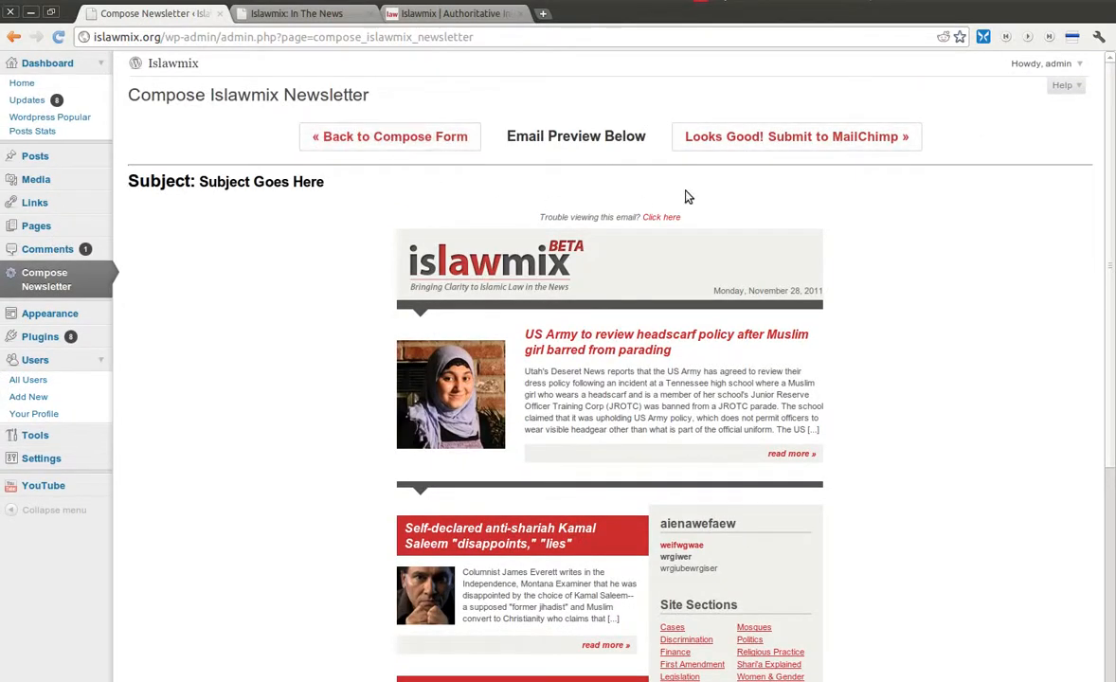
Submit the previewed newsletter to MailChimp and log in to its Campaign Builder with the saved account credentials.
left_click(787, 143)
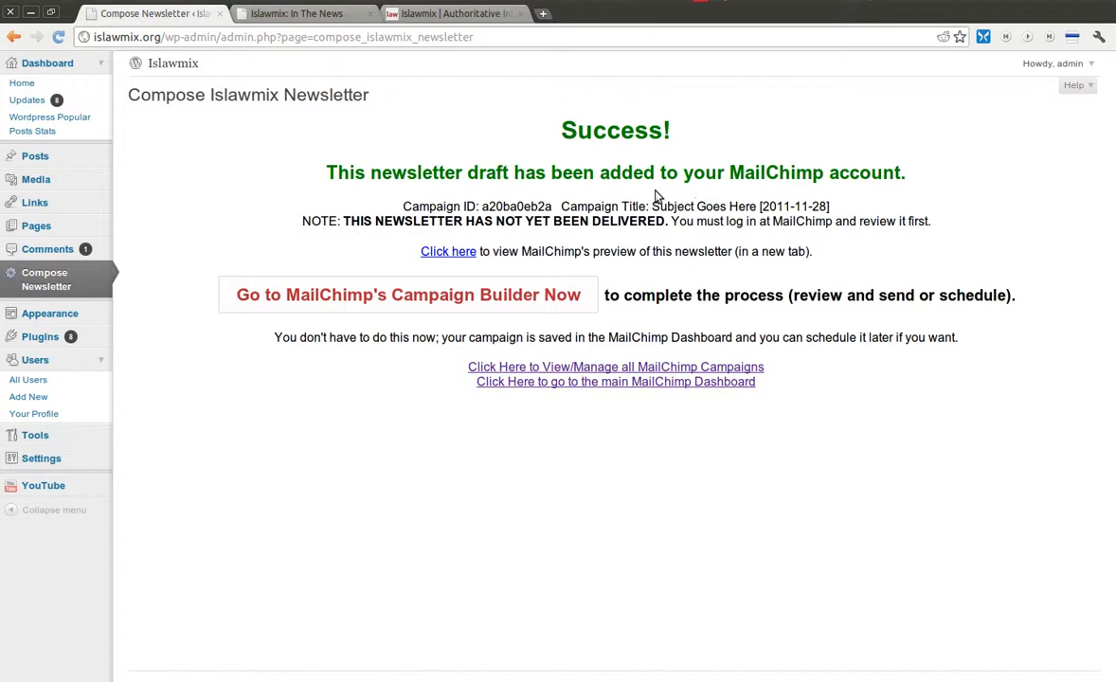
left_click(424, 301)
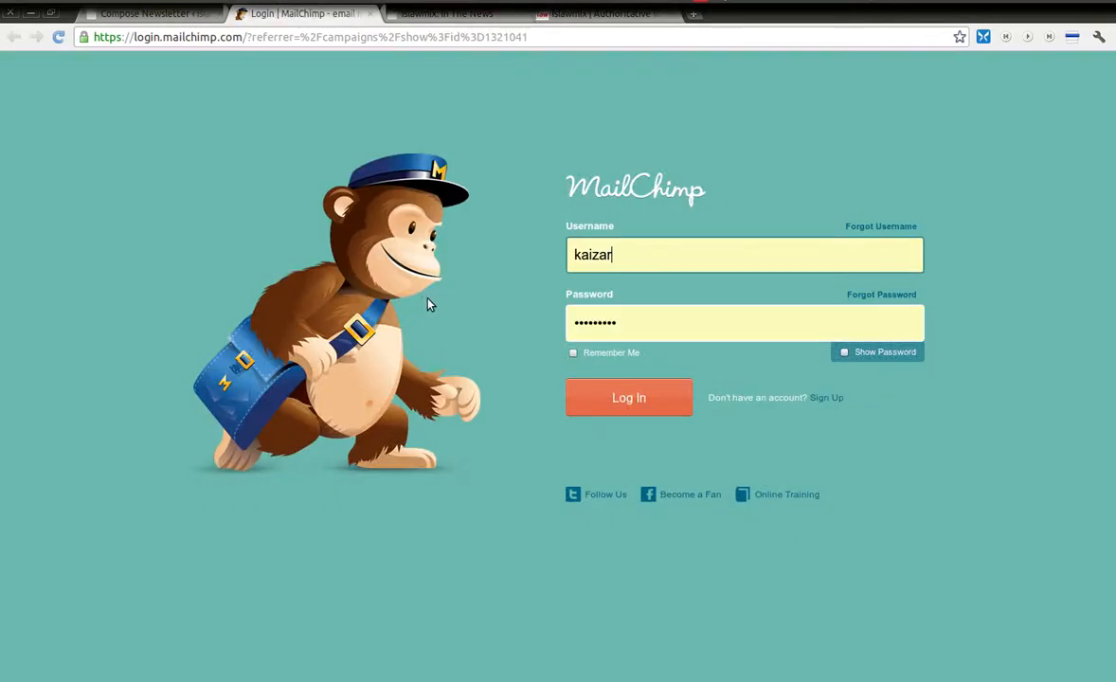
left_click(619, 259)
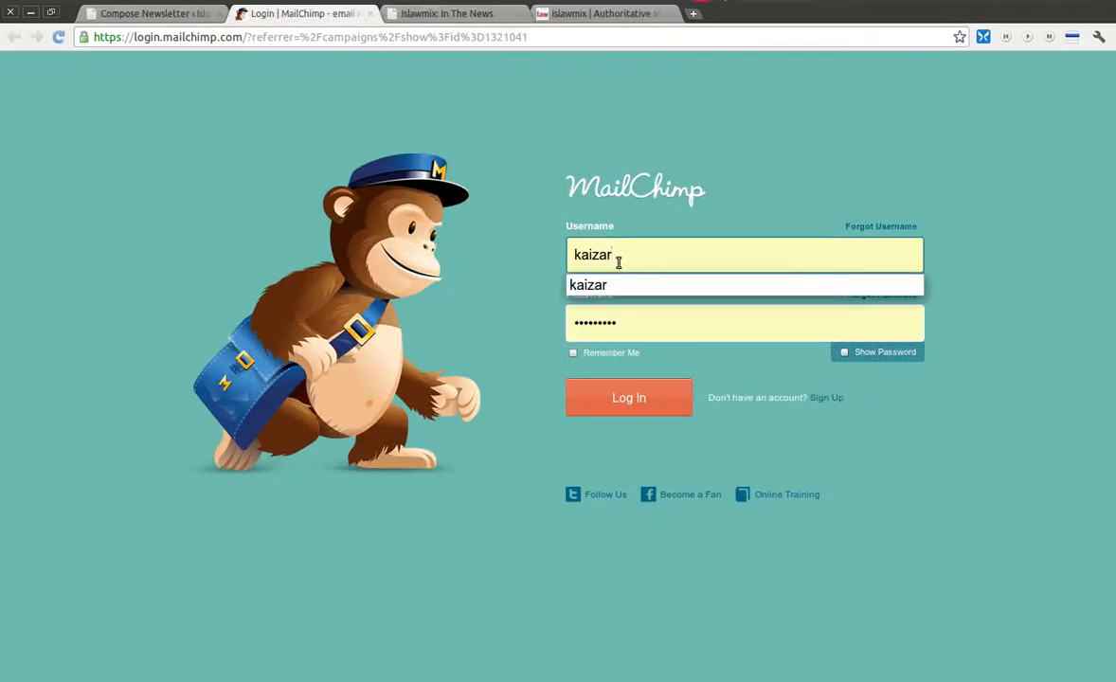
left_click(598, 322)
left_click(591, 393)
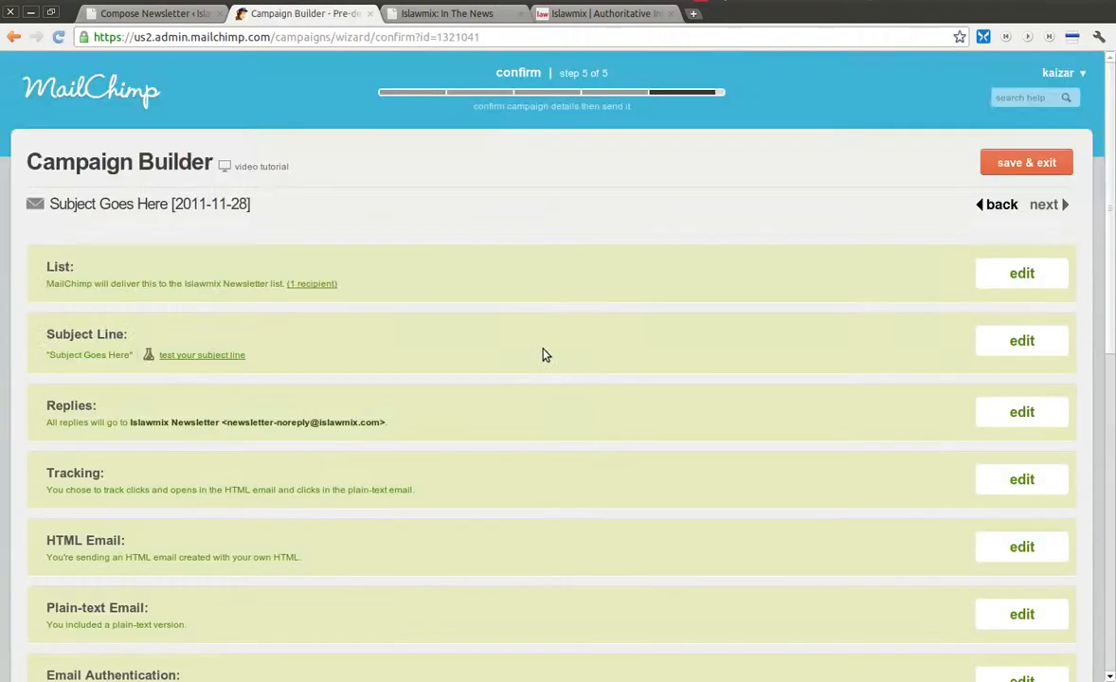
Review the campaign's confirmation details in the Campaign Builder and show the delivery scheduling options.
left_click_drag(78, 206, 172, 211)
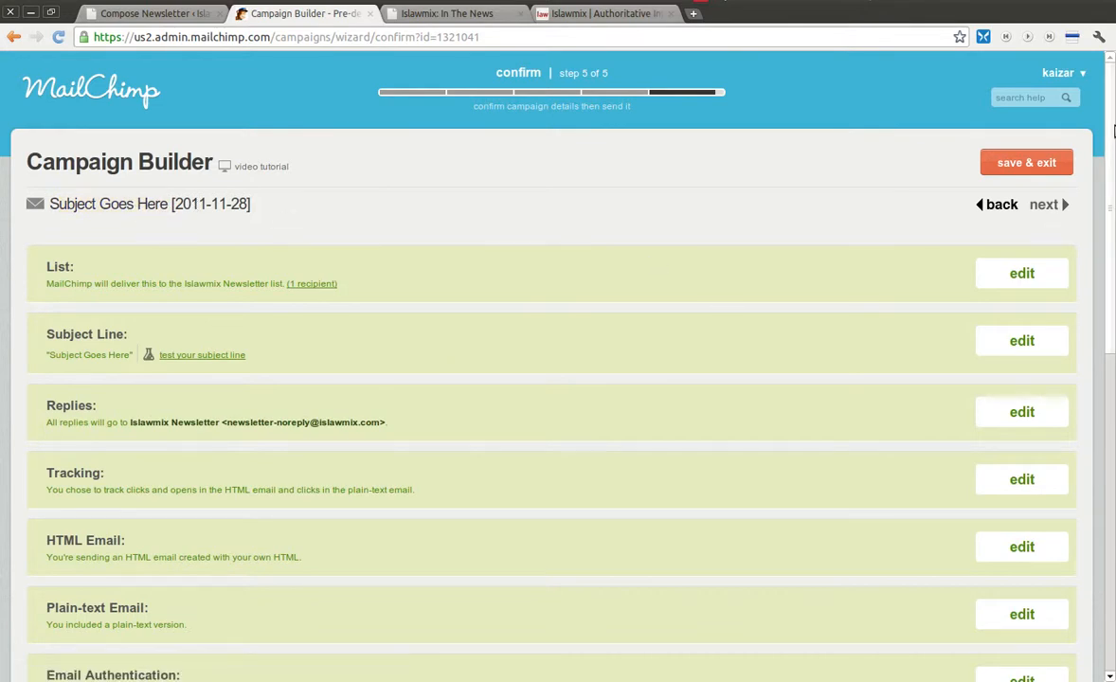
scroll(592, 188, "down", 3)
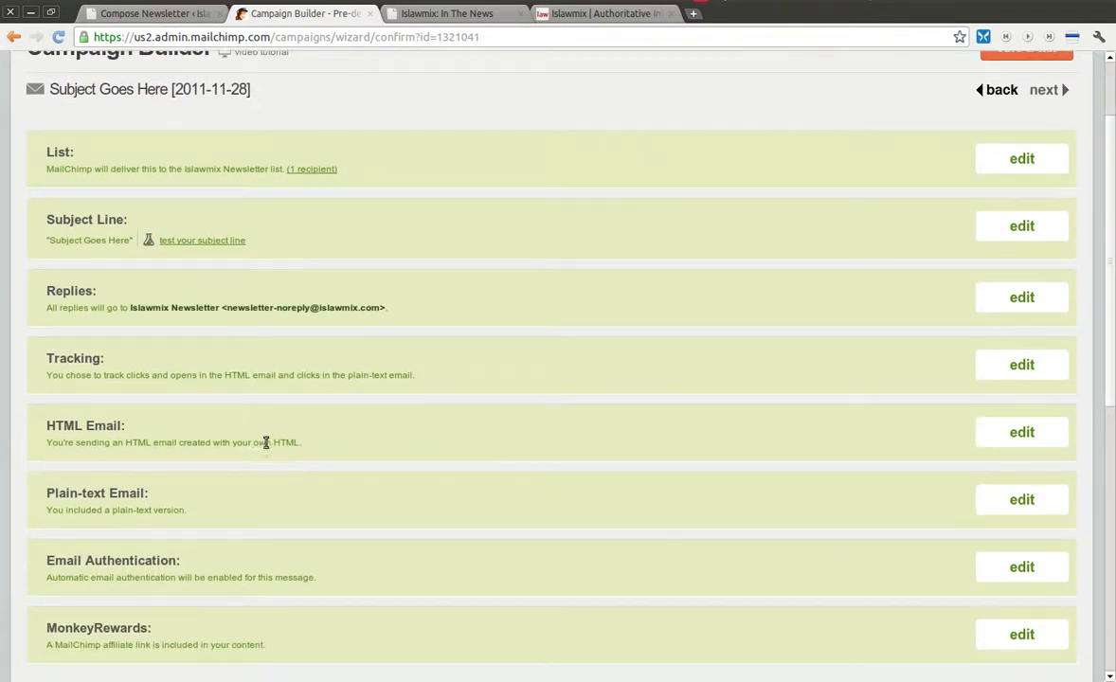
scroll(955, 258, "down", 8)
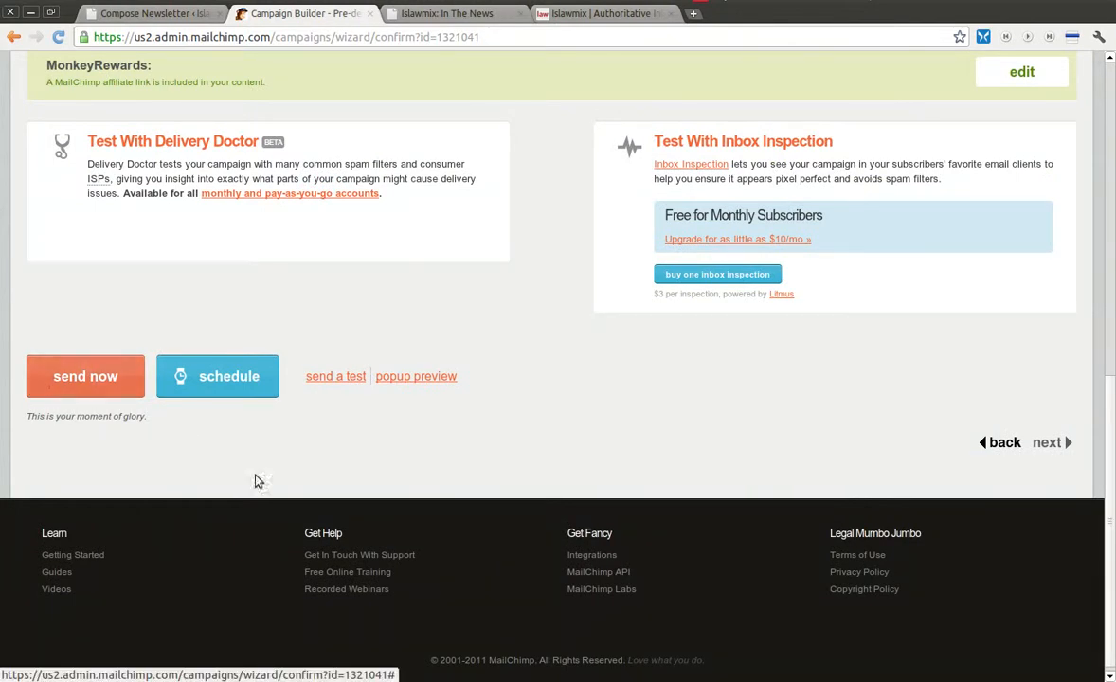
left_click(221, 389)
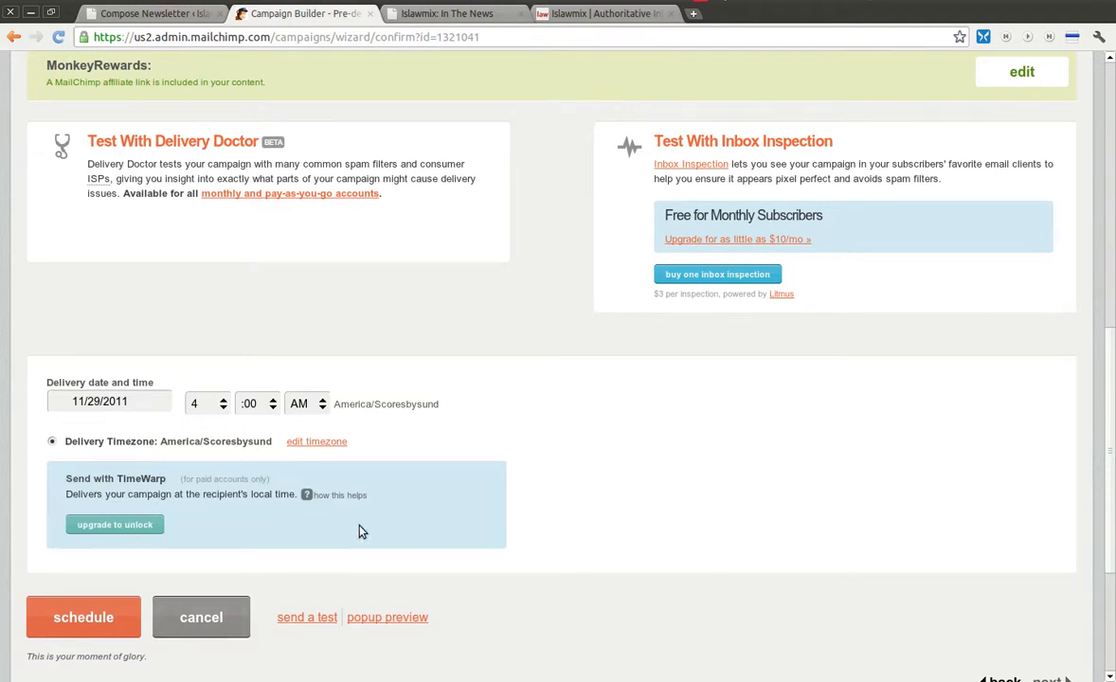
left_click(1114, 310)
left_click_drag(1114, 265, 385, 455)
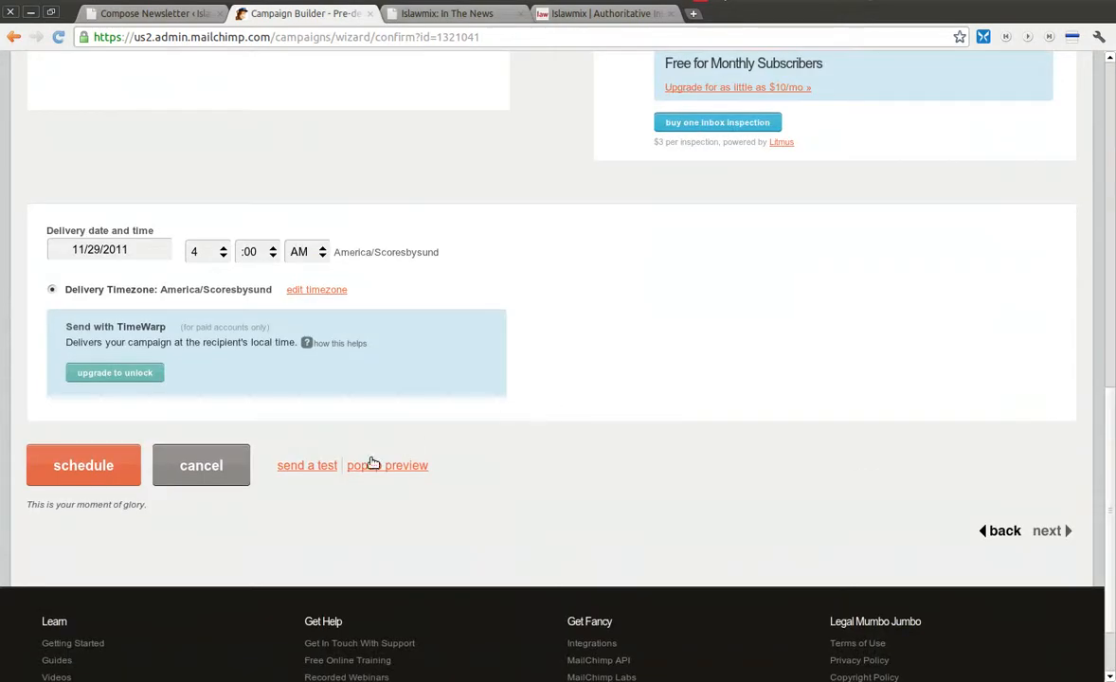
Check the campaign email in MailChimp's popup preview and close the preview window.
left_click(370, 466)
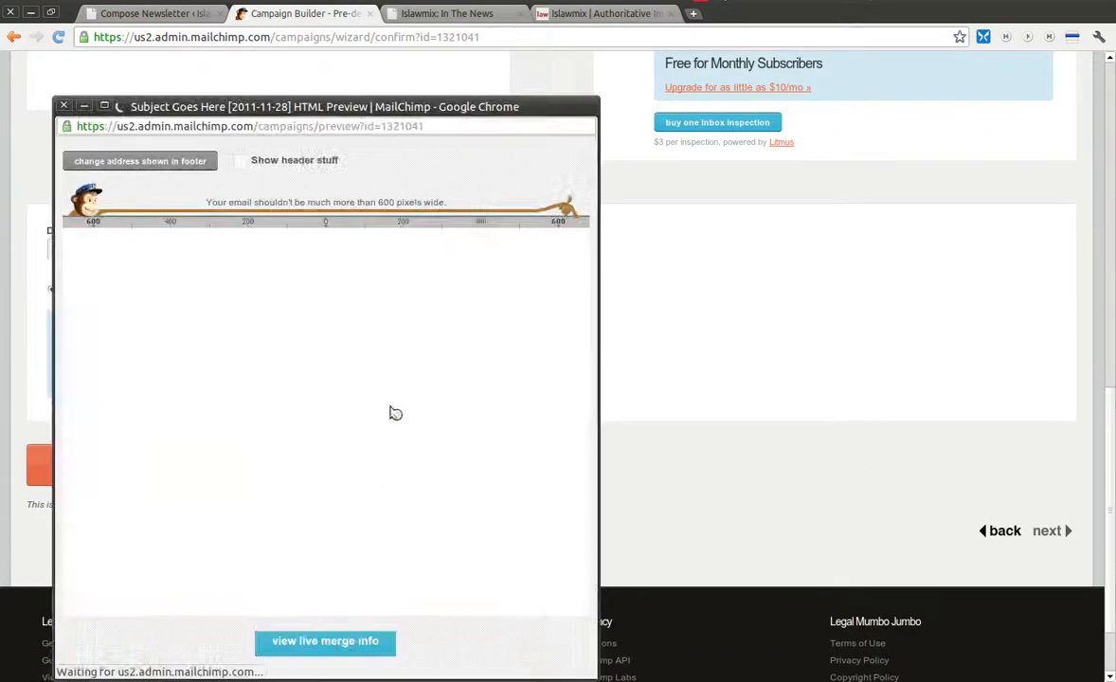
left_click_drag(588, 304, 588, 394)
left_click(63, 106)
Return to the newsletter submission page in WordPress and bring up the list of all MailChimp campaigns from there.
left_click(152, 13)
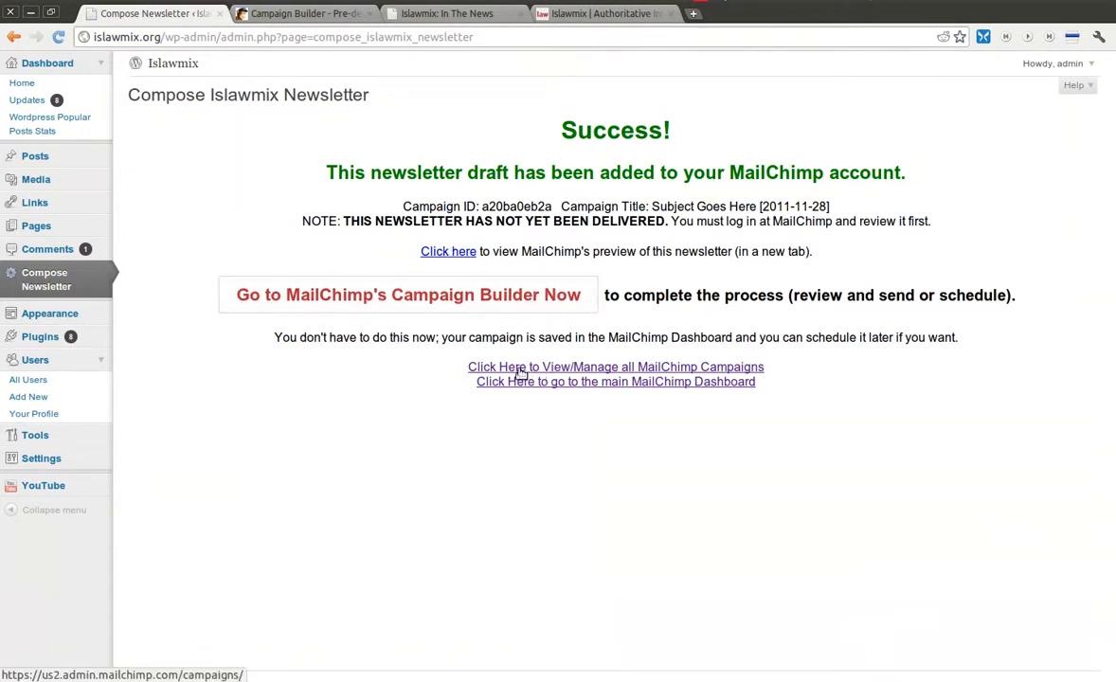
left_click(637, 370)
left_click(155, 15)
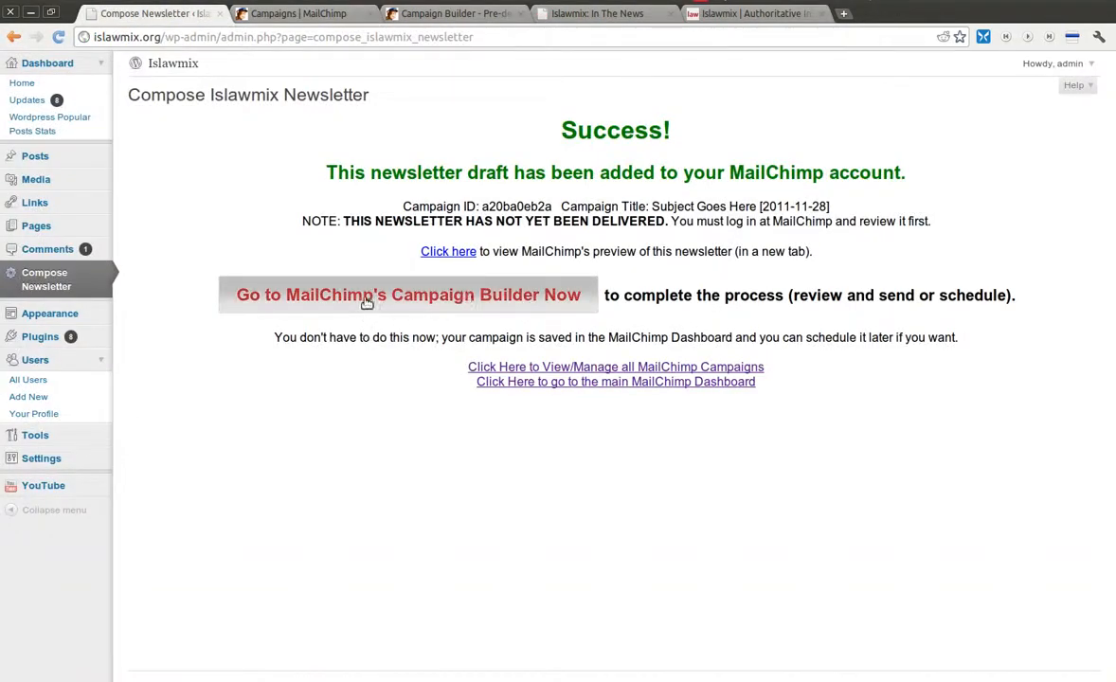
left_click_drag(525, 128, 679, 130)
left_click(680, 132)
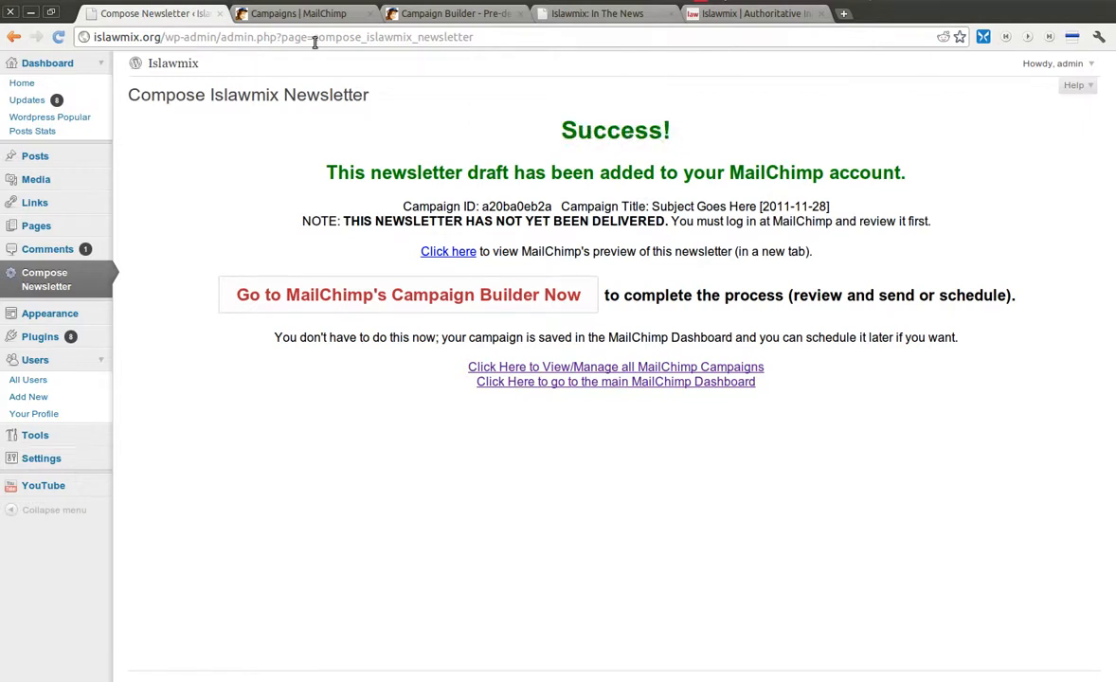
left_click(276, 16)
Open the draft campaign "Subject Goes Here [2011-11-28]" for editing, check its send and schedule options, and return to the campaigns list.
mouse_move(248, 268)
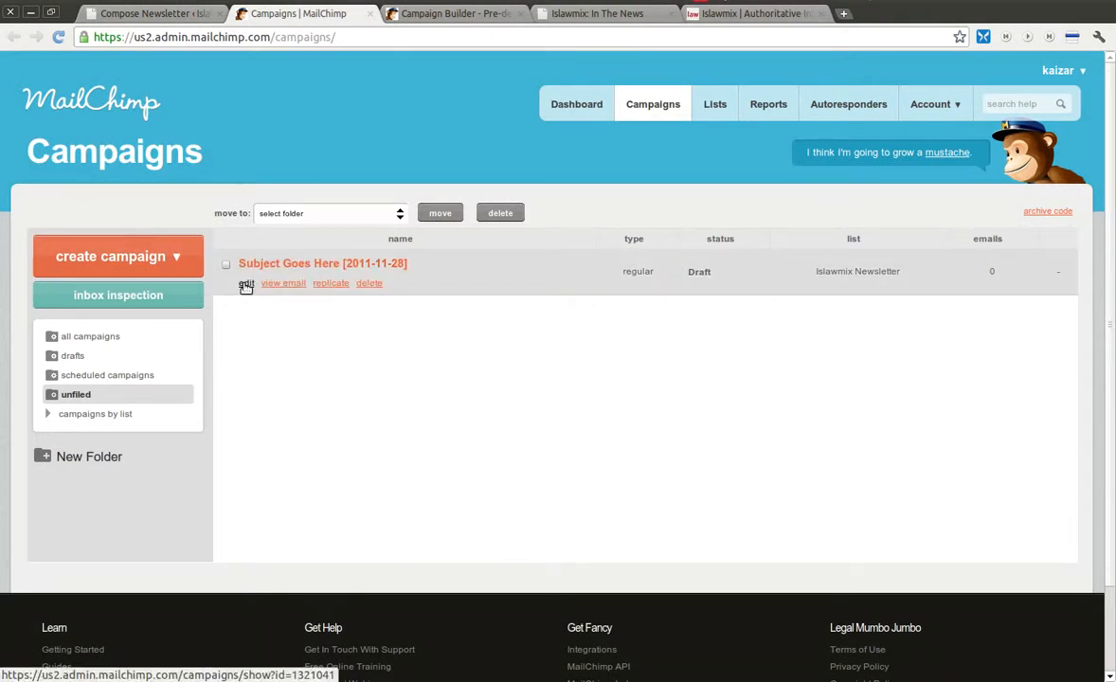
left_click(247, 284)
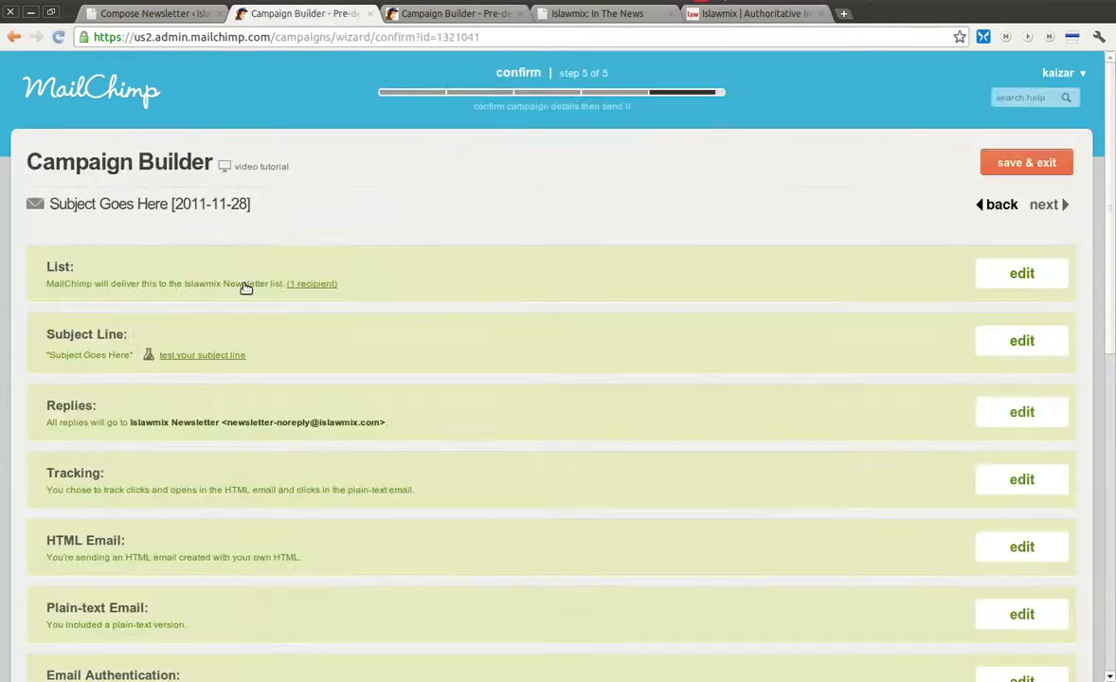
scroll(677, 240, "down", 10)
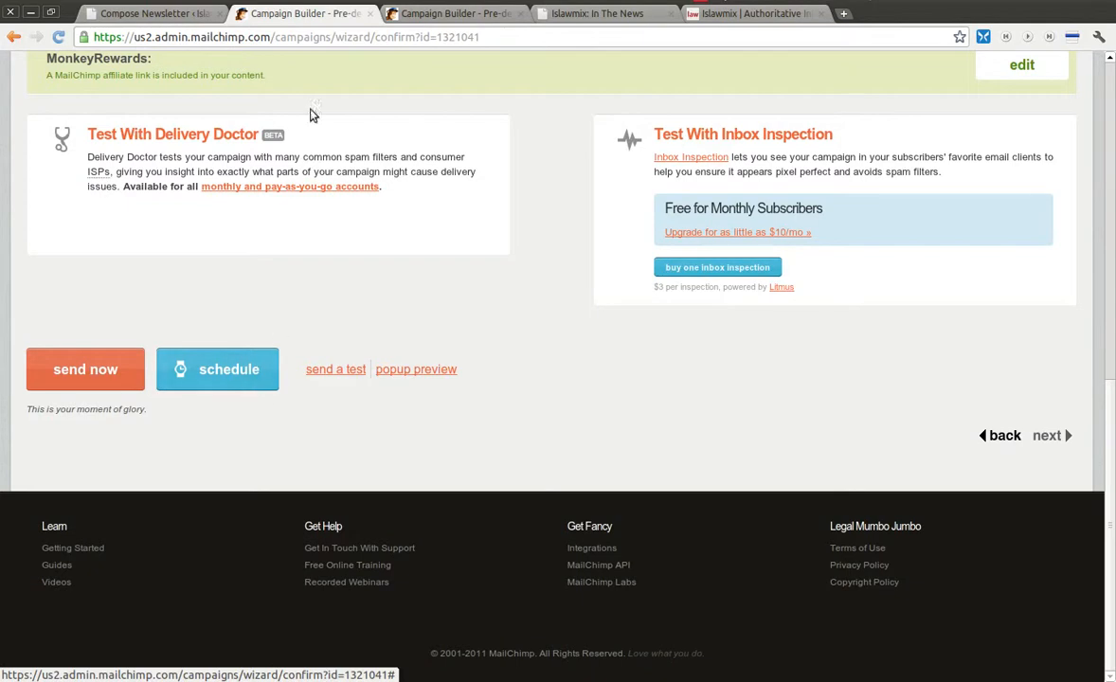
left_click(14, 36)
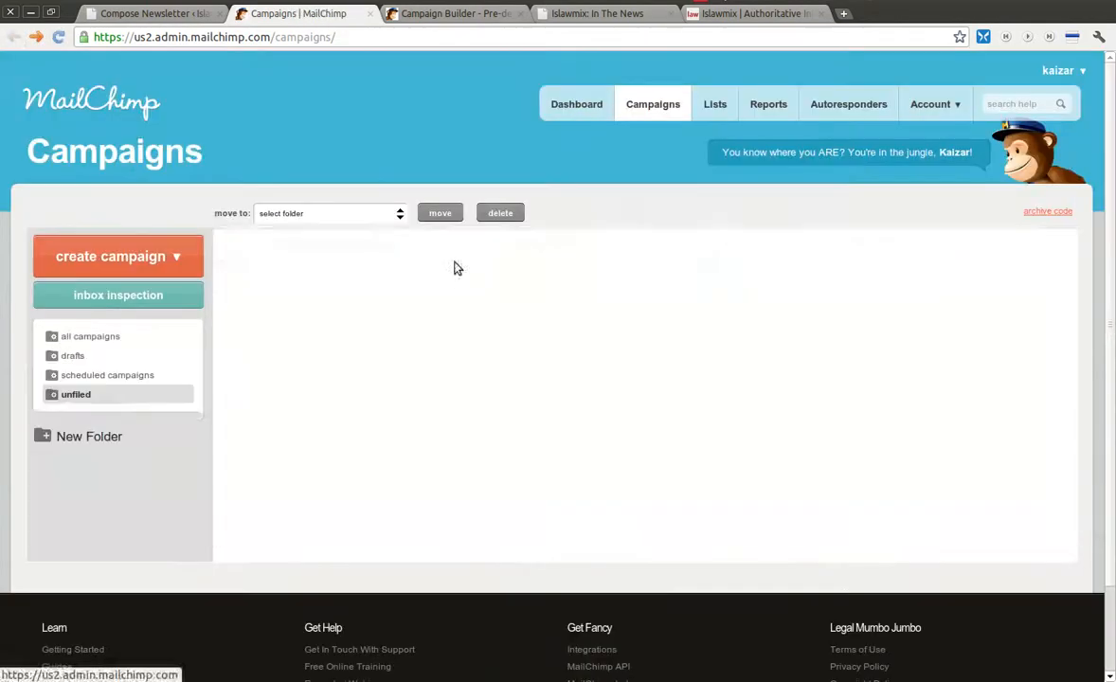
Close the MailChimp campaigns list, the islawmix.org home page and the Campaign Builder, and return to the Compose Newsletter page.
mouse_move(376, 290)
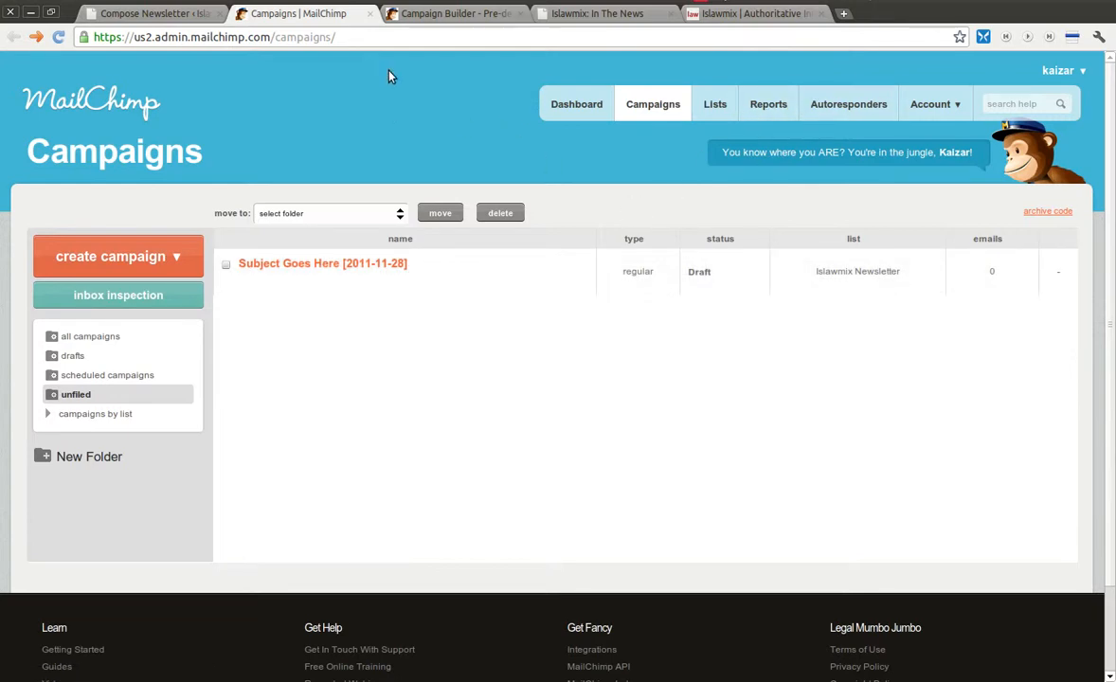
left_click(368, 15)
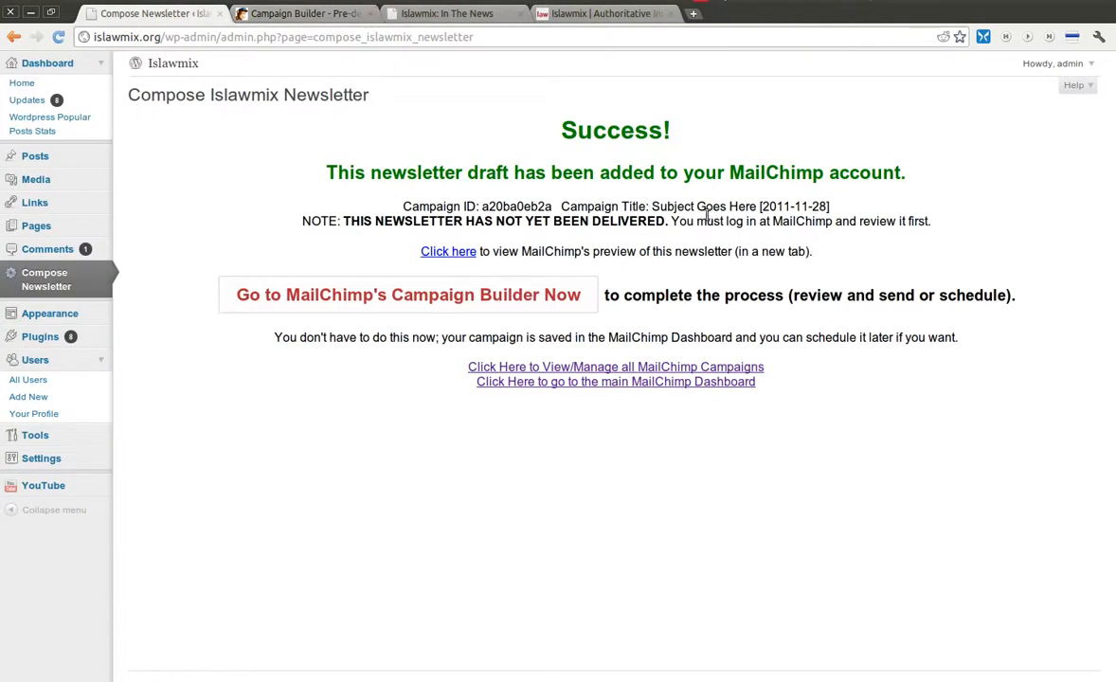
left_click(558, 14)
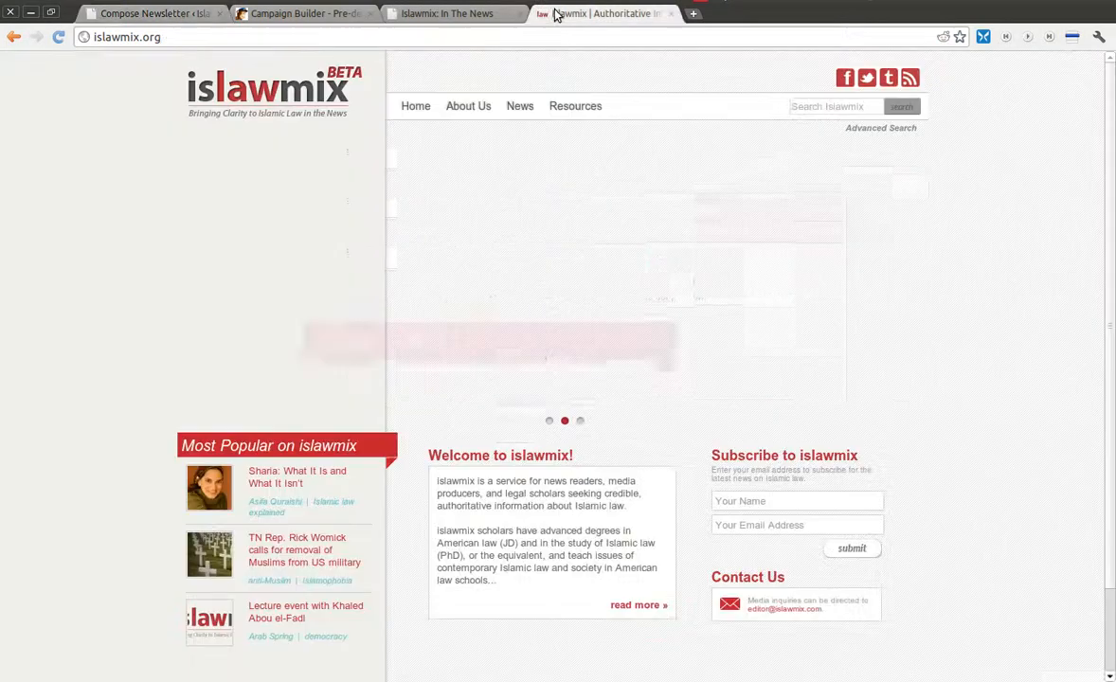
left_click(668, 13)
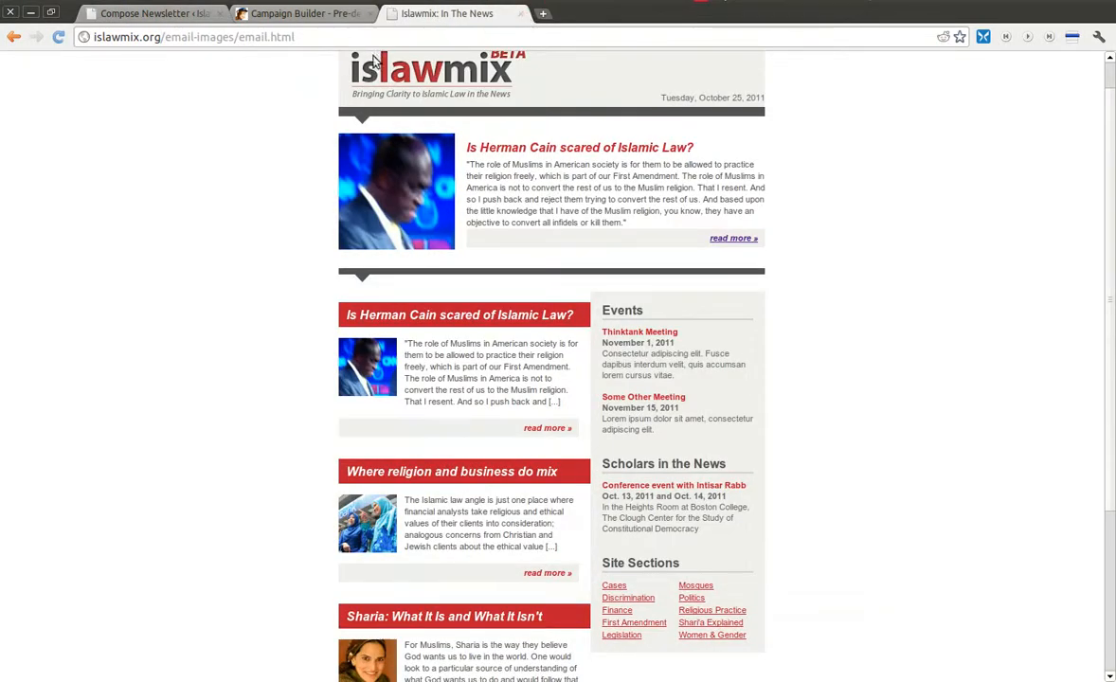
left_click(339, 14)
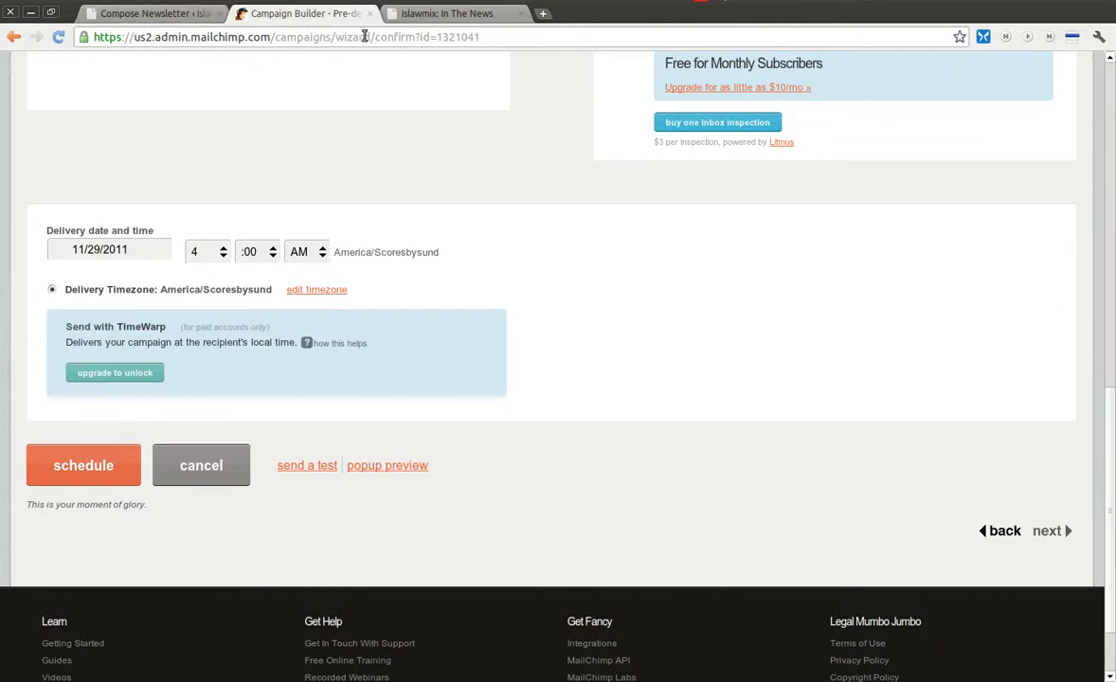
left_click(371, 13)
left_click(140, 17)
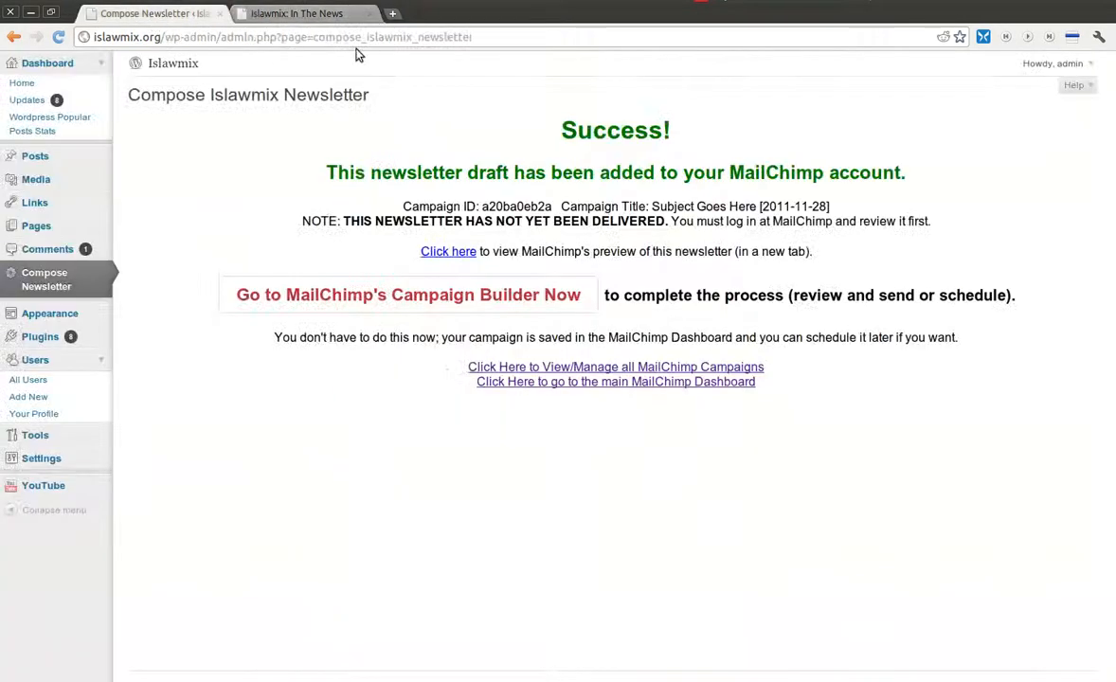